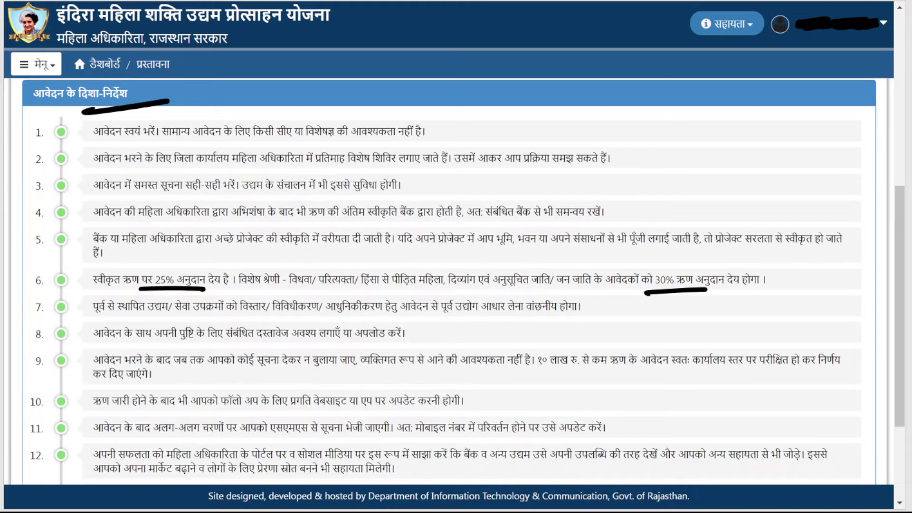
Go to the end of the application guidelines and circle आवेदन भरें with the pen
scroll(456, 285, "down", 3)
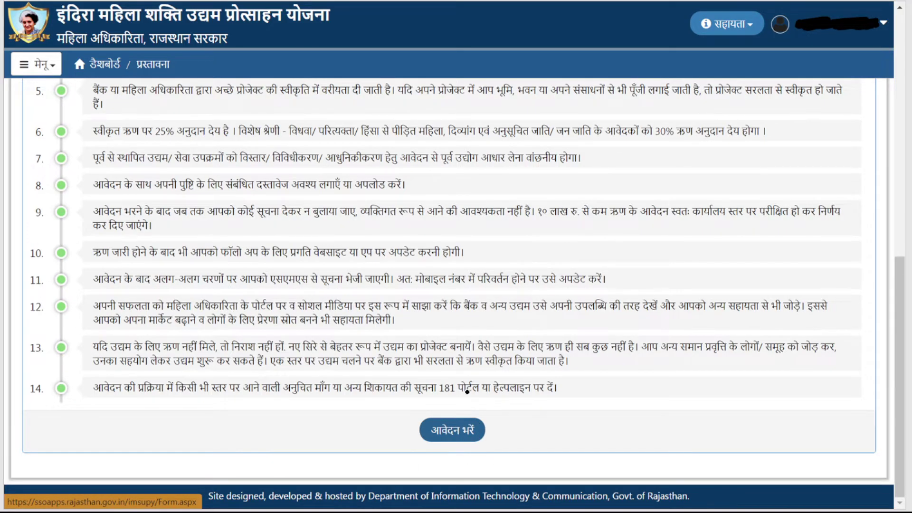
left_click_drag(520, 423, 458, 389)
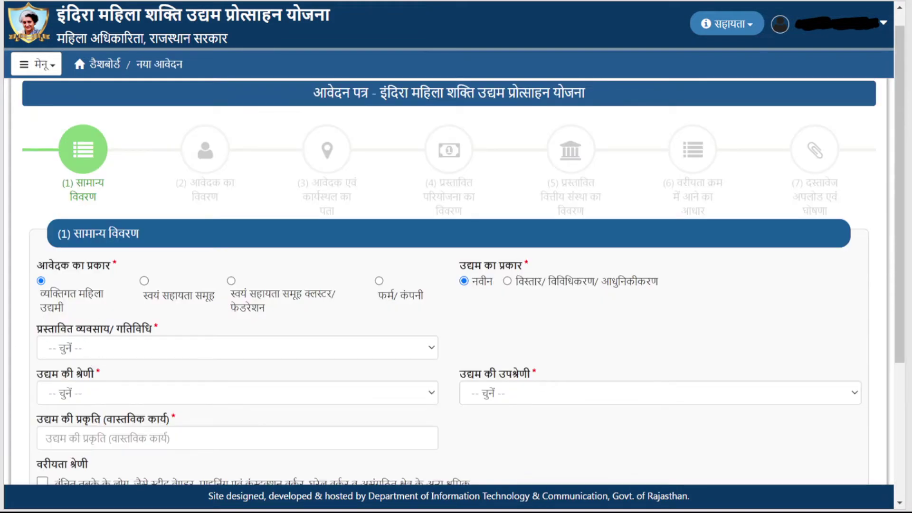
Mark the first six application stages with pen ticks and circle stage (7) दस्तावेज अपलोड एवं घोषणा
mouse_move(102, 191)
left_mouse_down()
mouse_move(110, 198)
mouse_move(141, 180)
left_mouse_up()
left_click_drag(231, 199, 267, 192)
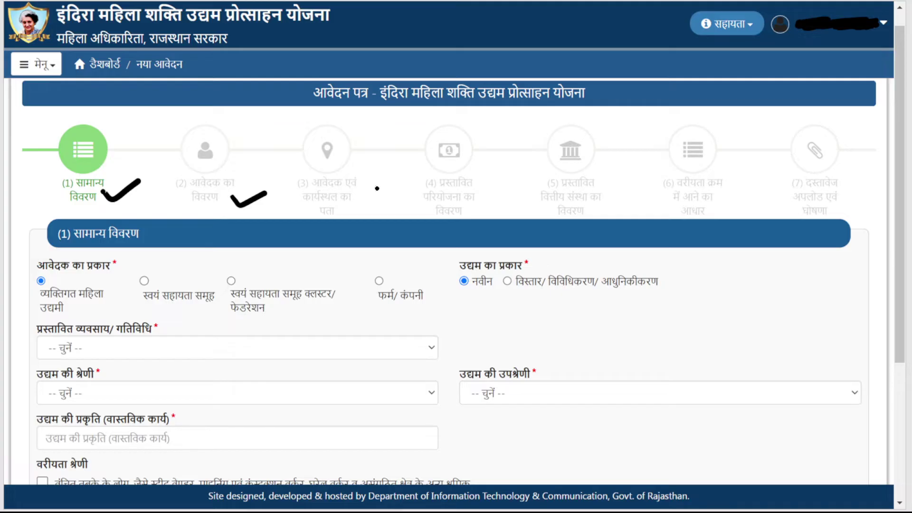
left_click_drag(377, 189, 407, 183)
left_click_drag(489, 187, 529, 179)
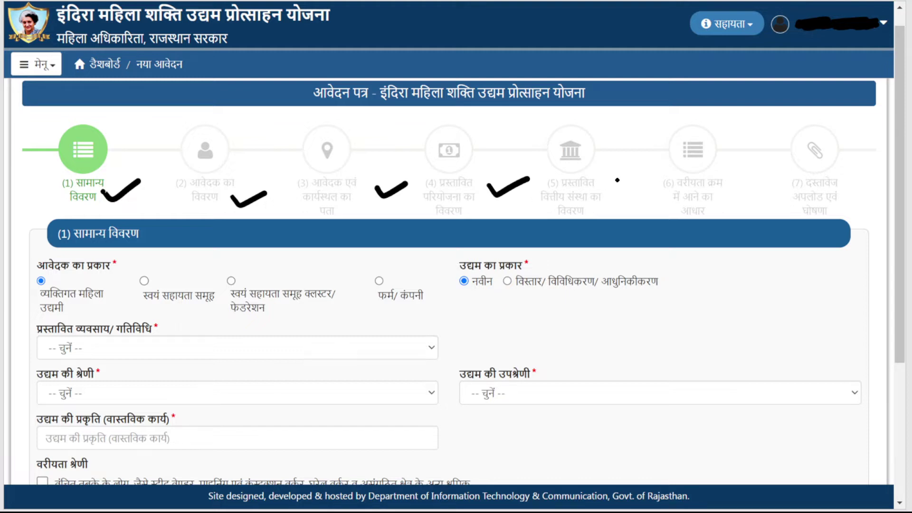
left_click_drag(616, 179, 653, 169)
mouse_move(735, 179)
left_mouse_down()
mouse_move(737, 186)
mouse_move(770, 172)
left_mouse_up()
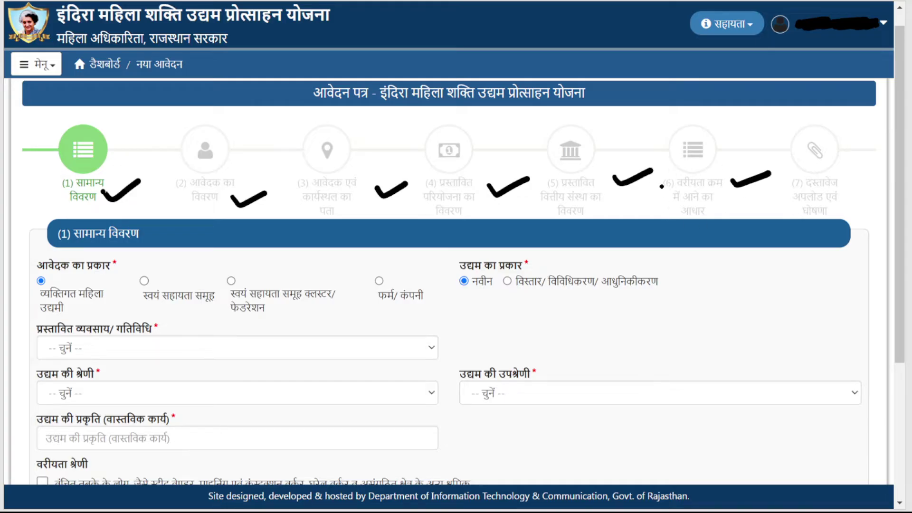
mouse_move(853, 177)
left_mouse_down()
mouse_move(846, 233)
mouse_move(794, 151)
left_mouse_up()
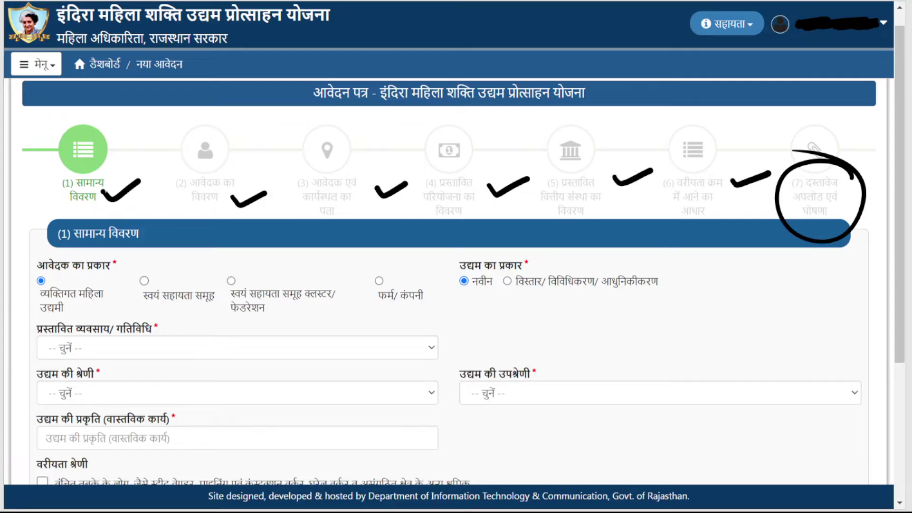
Mark up the आवेदक का प्रकार section: tick व्यक्तिगत महिला उद्यमी, underline both self-help group options, and circle फर्म/ कंपनी
key("Right")
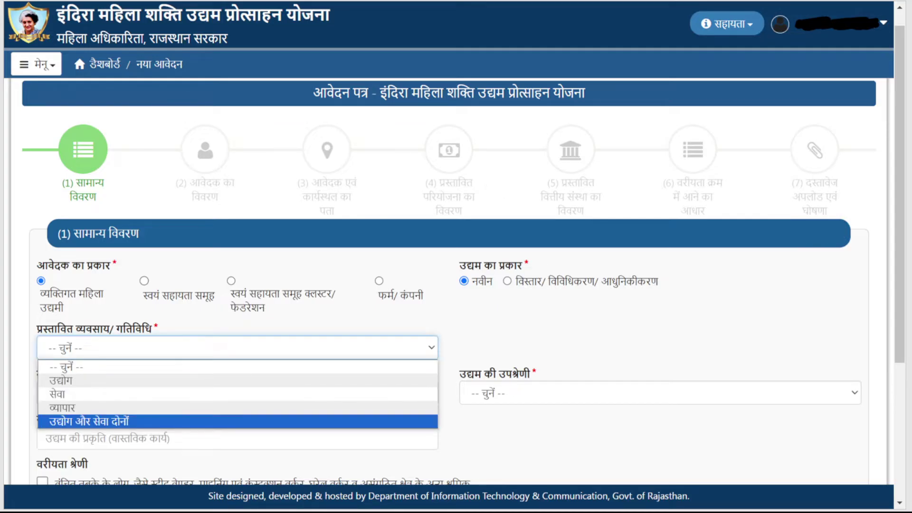
key("Right")
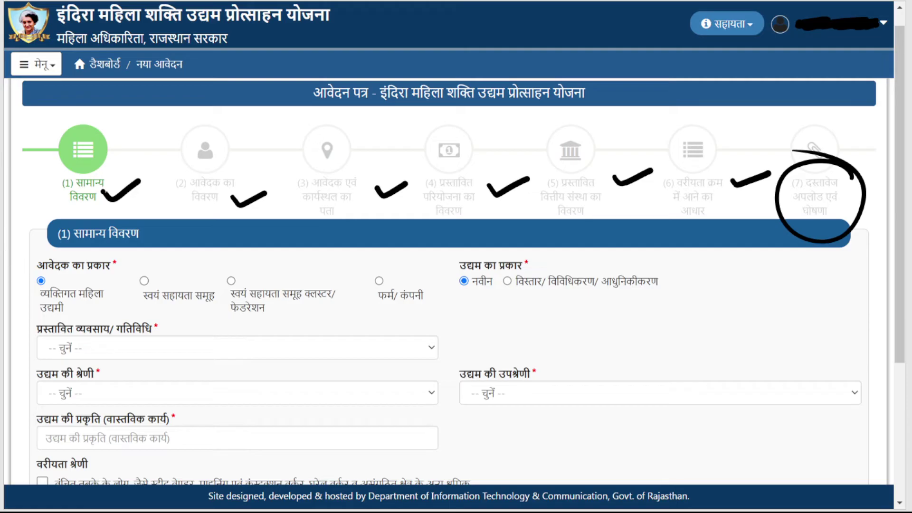
left_click_drag(88, 309, 120, 301)
mouse_move(125, 254)
left_mouse_down()
mouse_move(42, 251)
mouse_move(78, 272)
mouse_move(122, 246)
left_mouse_up()
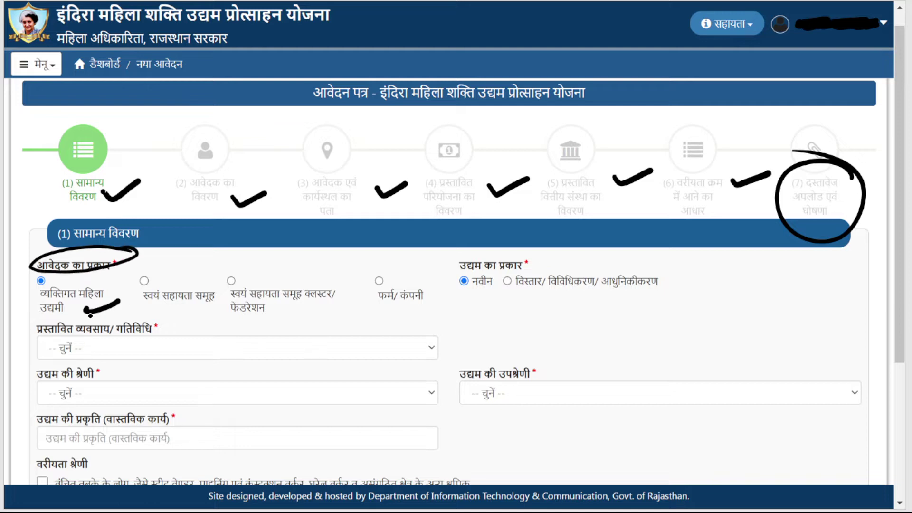
mouse_move(61, 278)
left_mouse_down()
mouse_move(64, 291)
mouse_move(42, 268)
left_mouse_up()
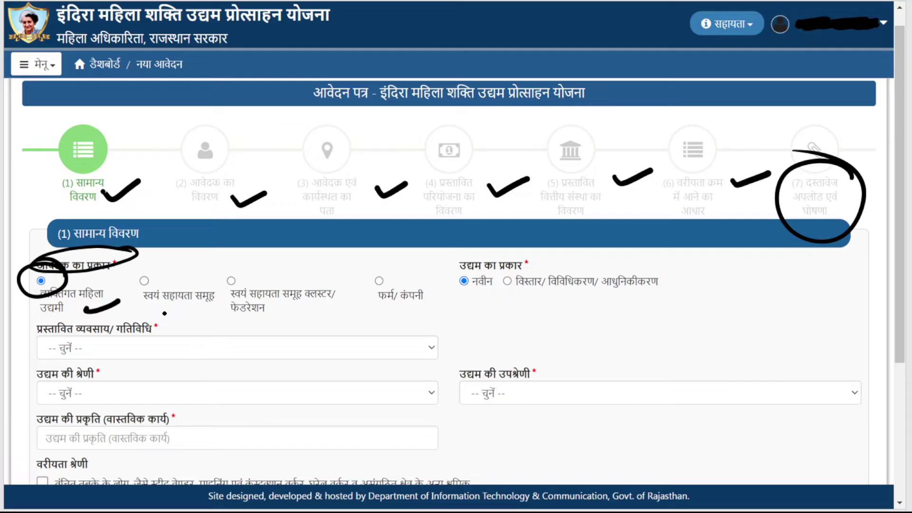
left_click_drag(147, 314, 199, 314)
left_click_drag(277, 319, 340, 312)
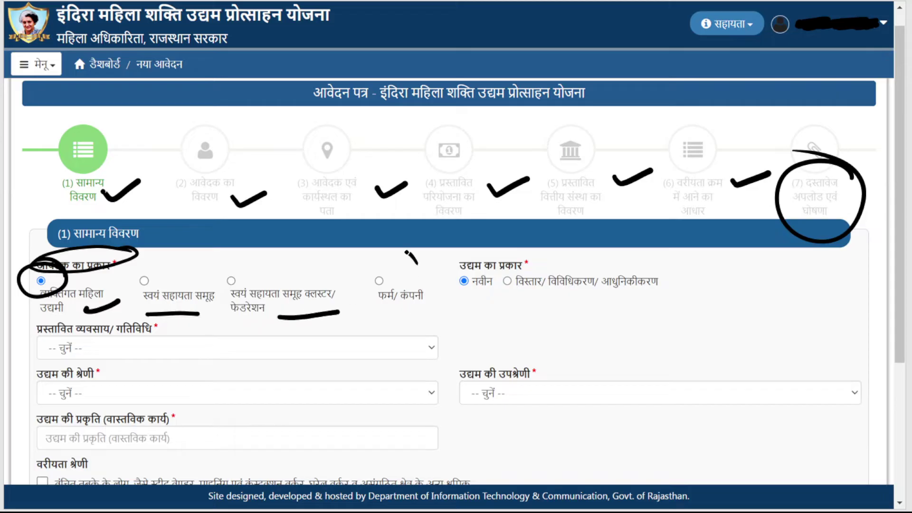
left_click_drag(417, 263, 413, 249)
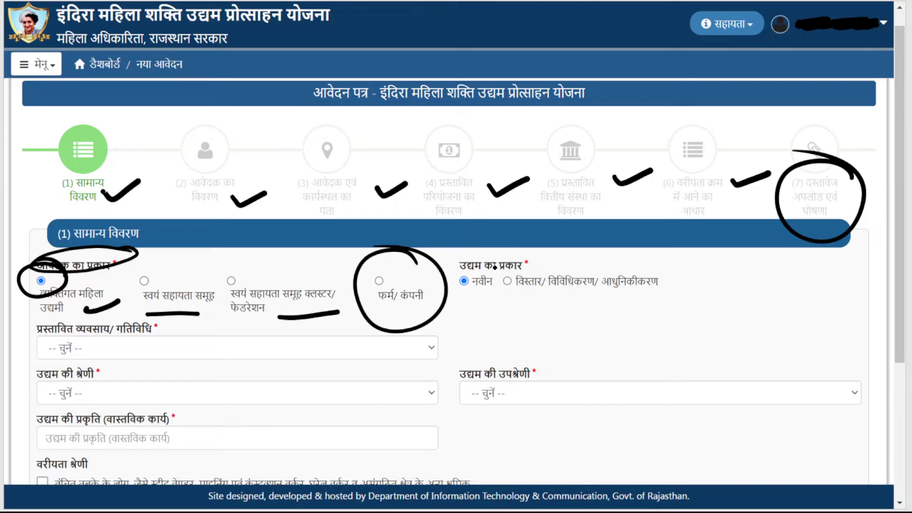
Underline the उद्यम का प्रकार options, and add pen ticks to नवीन and the business activity, category and subcategory fields
left_click_drag(466, 301, 657, 295)
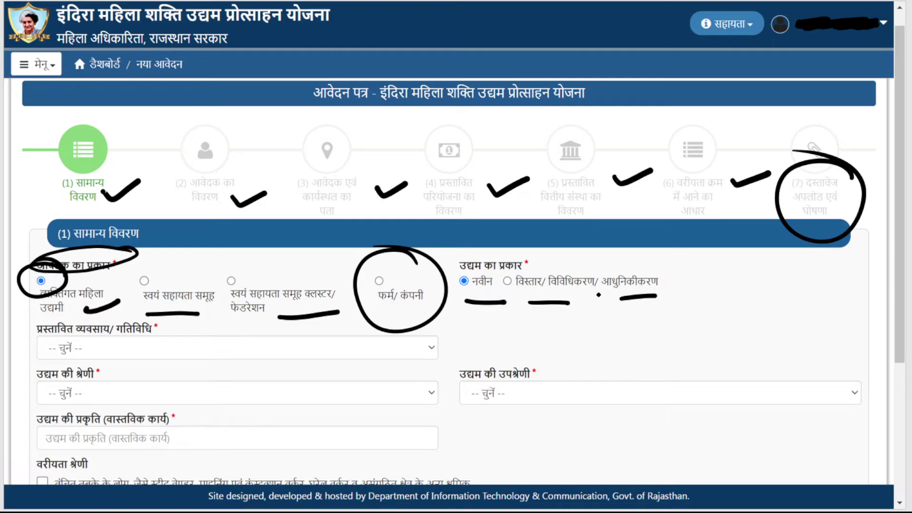
left_click_drag(470, 314, 507, 302)
left_click_drag(103, 348, 157, 341)
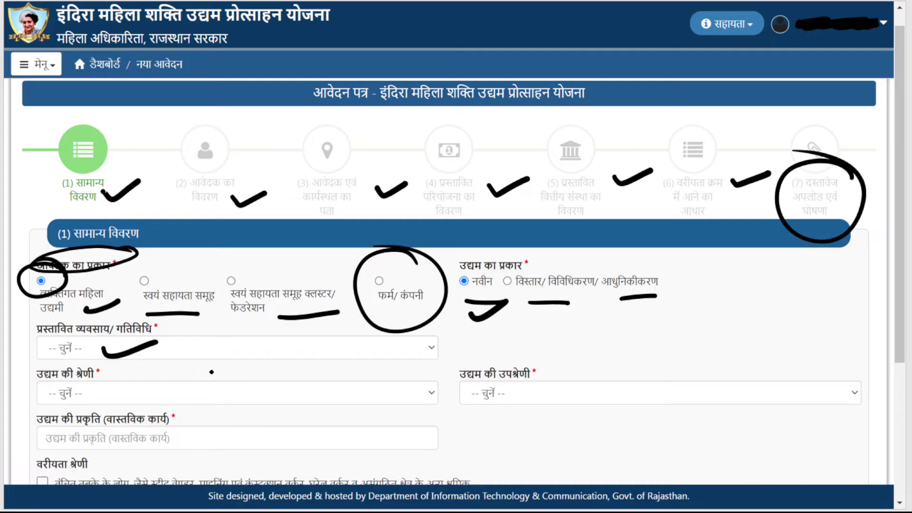
mouse_move(164, 392)
left_mouse_down()
mouse_move(176, 400)
mouse_move(226, 380)
left_mouse_up()
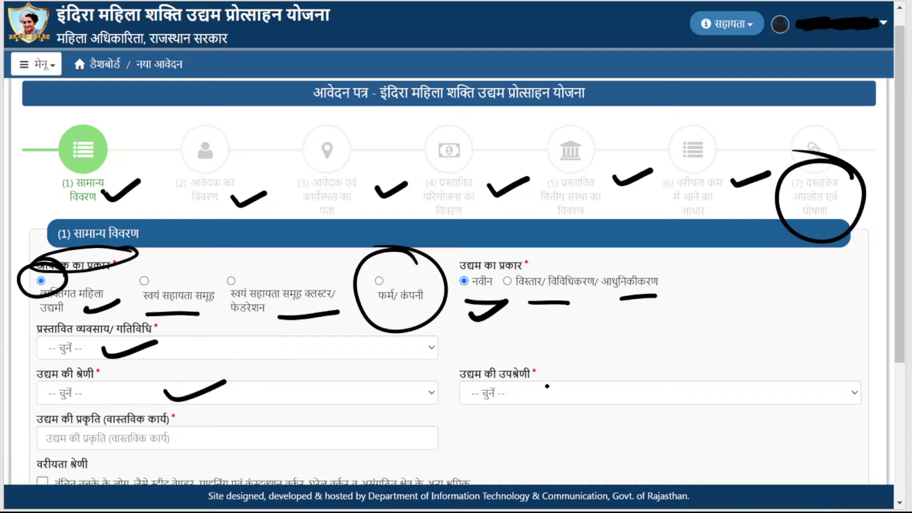
left_click_drag(550, 382, 603, 375)
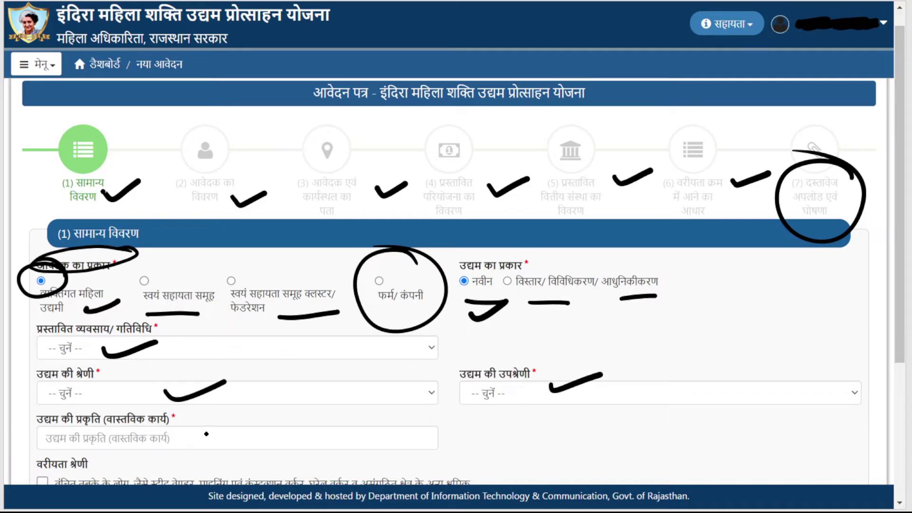
Show the expanded प्रस्तावित व्यवसाय/ गतिविधि list and mark उद्योग और सेवा दोनों with a pen tick
key("Right")
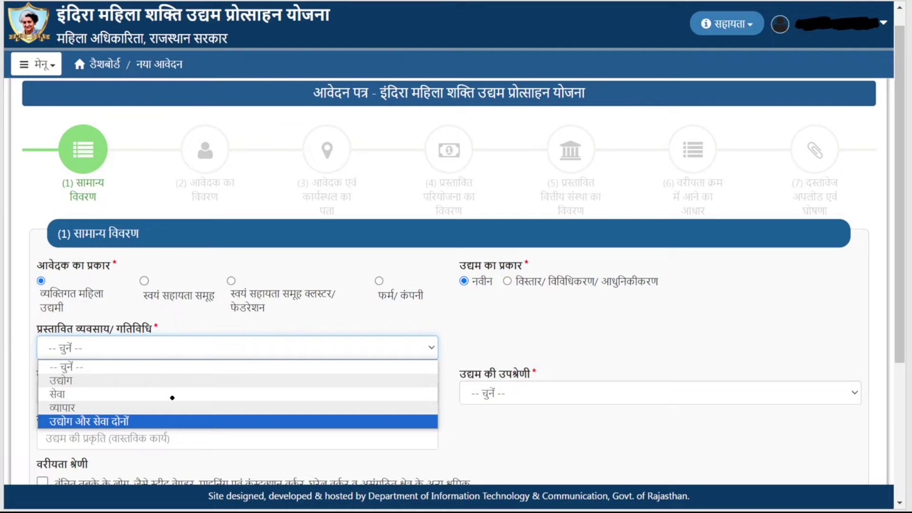
left_click_drag(159, 416, 213, 398)
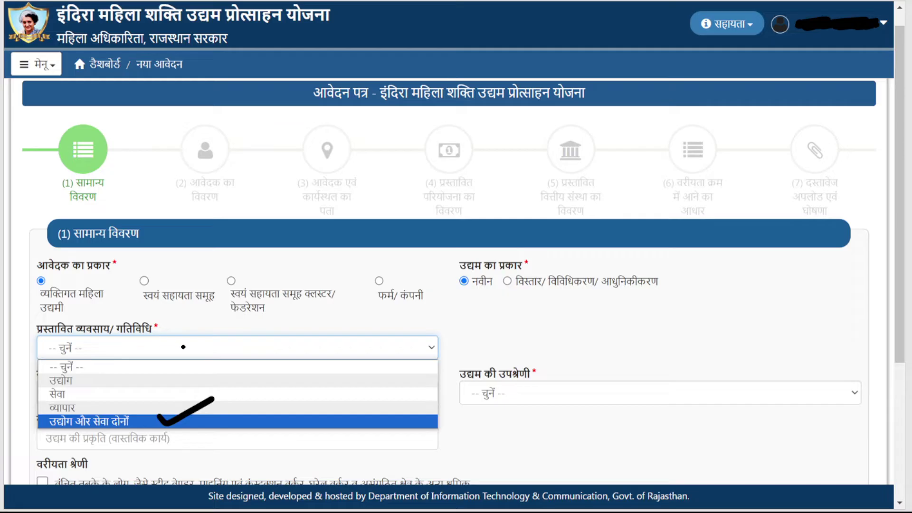
key("Page_Down")
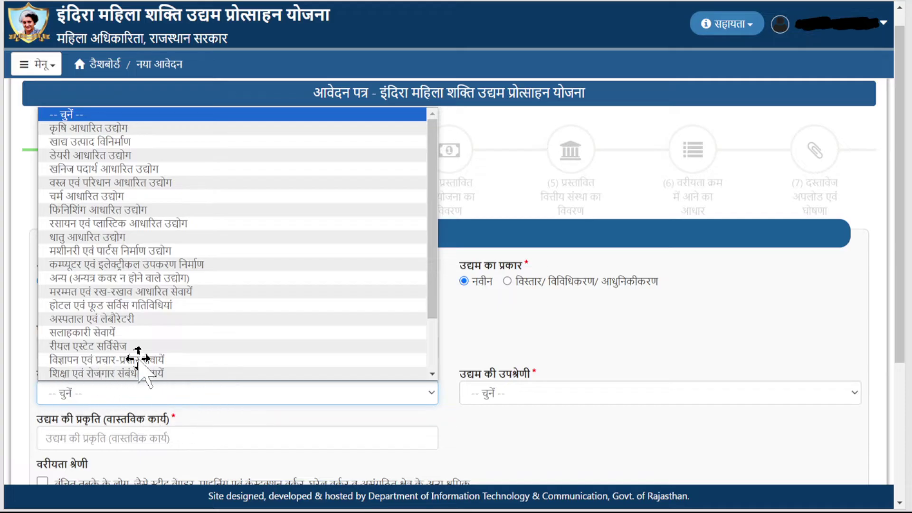
key("Page_Up")
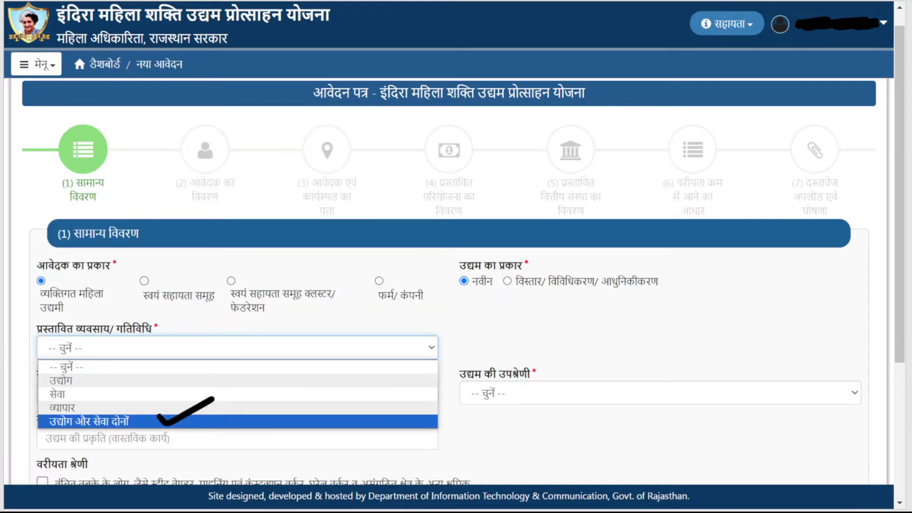
key("Page_Up")
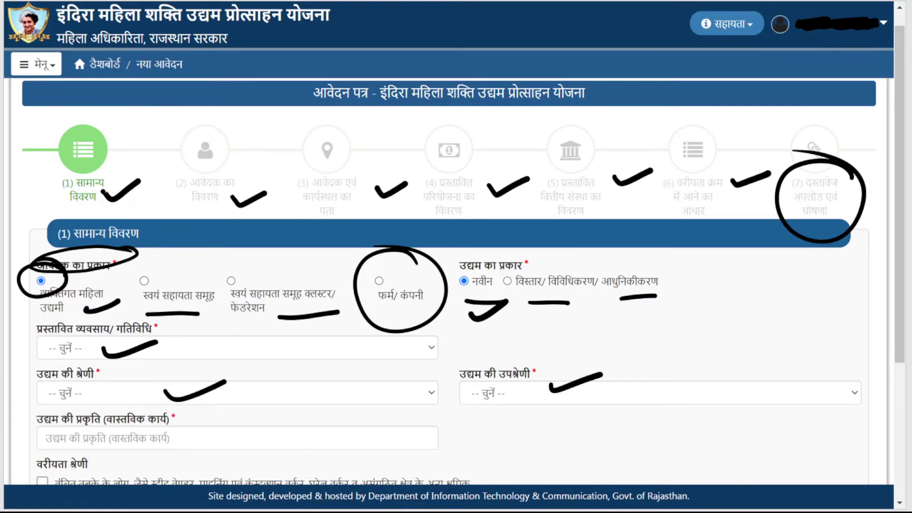
key("Page_Down")
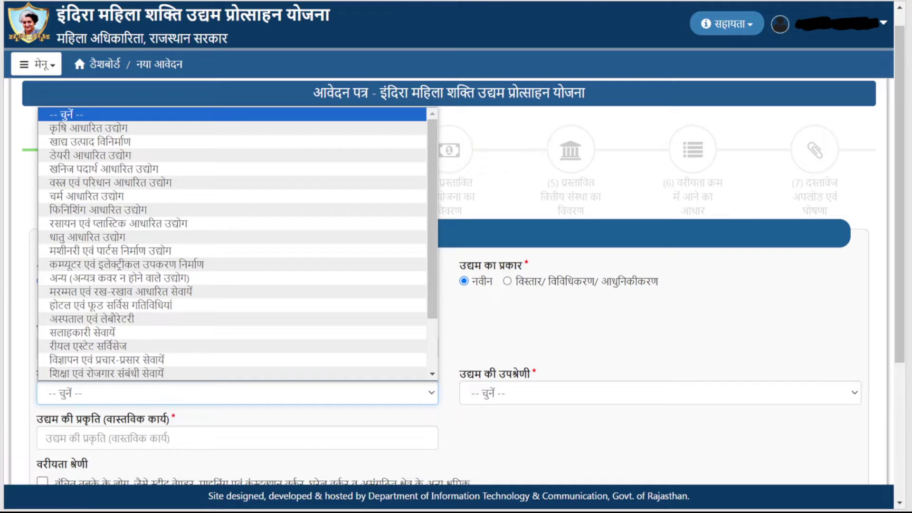
key("Page_Up")
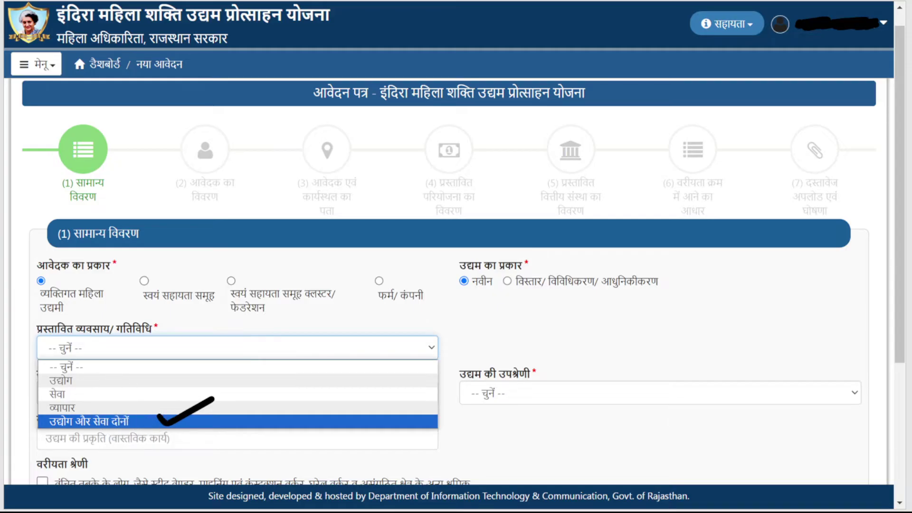
Show the expanded उद्यम की श्रेणी list, handwrite a circled 25% over it, and draw a tick near its first options
key("Page_Down")
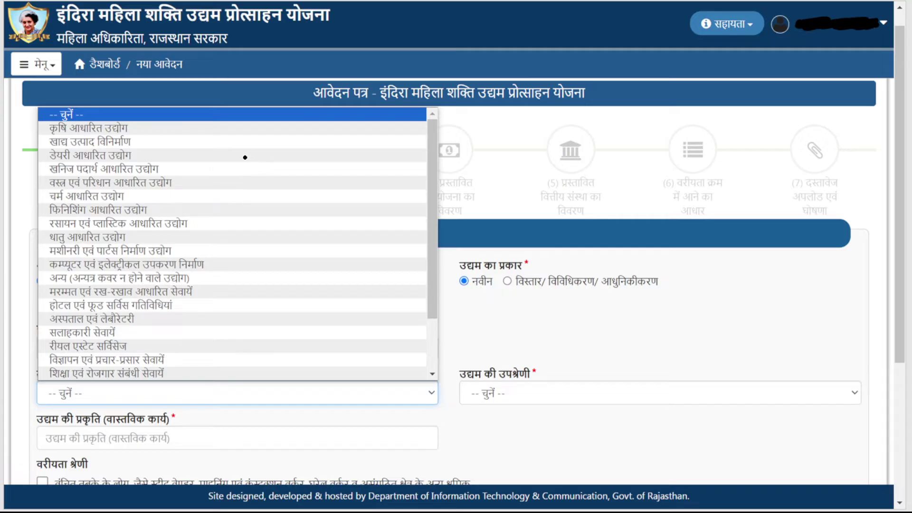
mouse_move(231, 160)
left_mouse_down()
mouse_move(263, 179)
mouse_move(309, 152)
mouse_move(244, 212)
mouse_move(184, 212)
left_mouse_up()
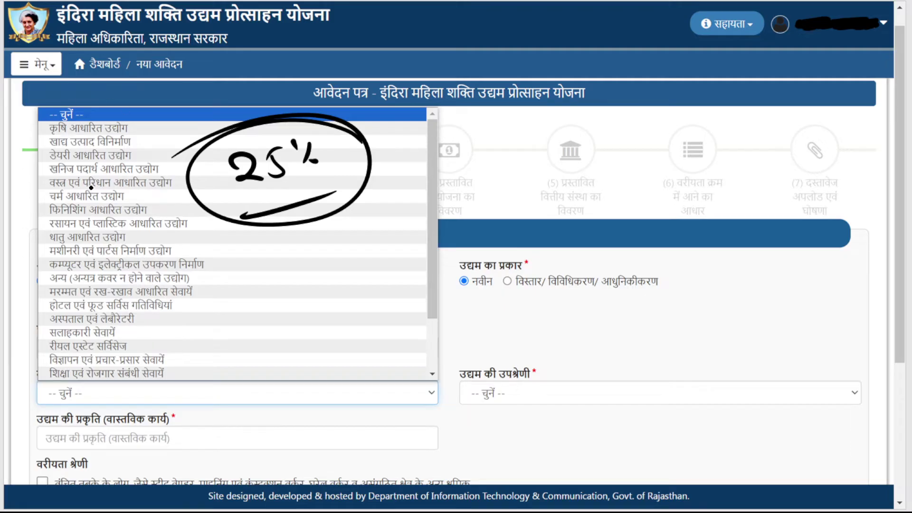
left_click_drag(141, 151, 202, 132)
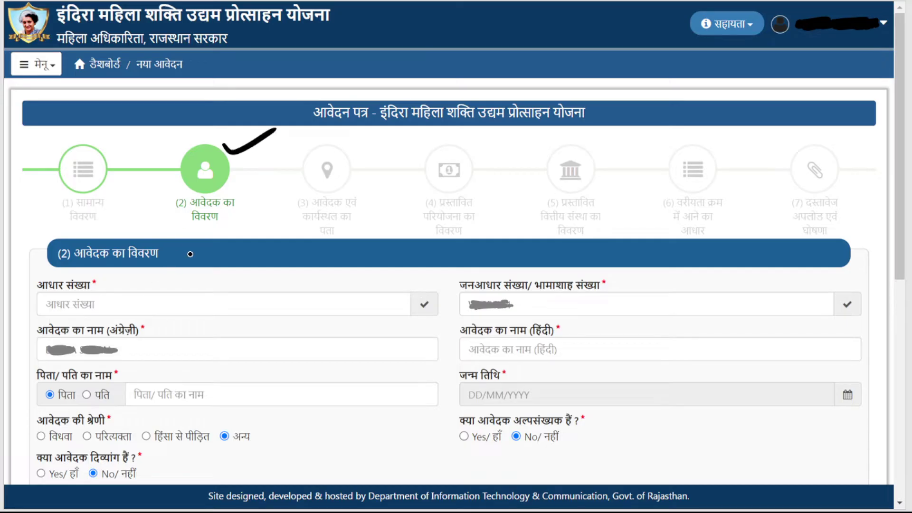
Draw a tick in the आधार संख्या field and circle its verify mark, the जनआधार number and that field's verify mark
mouse_move(147, 309)
left_mouse_down()
mouse_move(122, 305)
mouse_move(81, 327)
mouse_move(56, 291)
left_mouse_up()
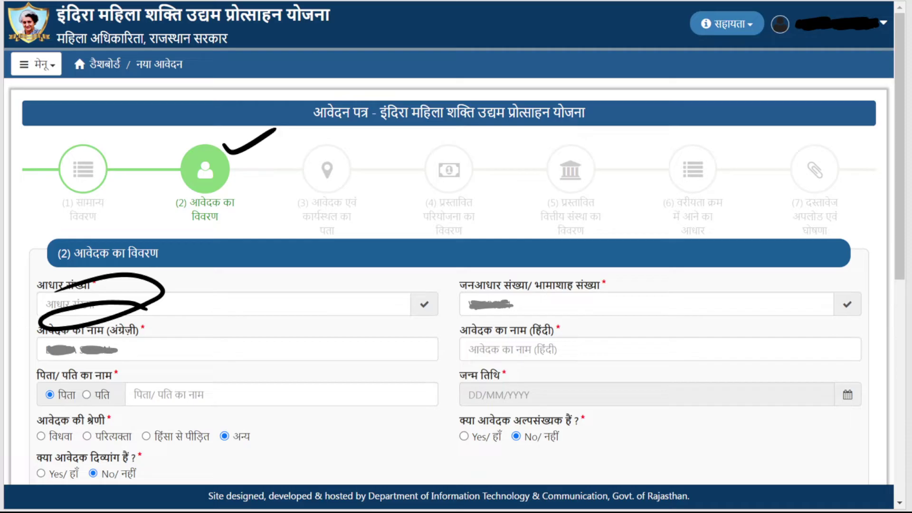
key("ctrl+z")
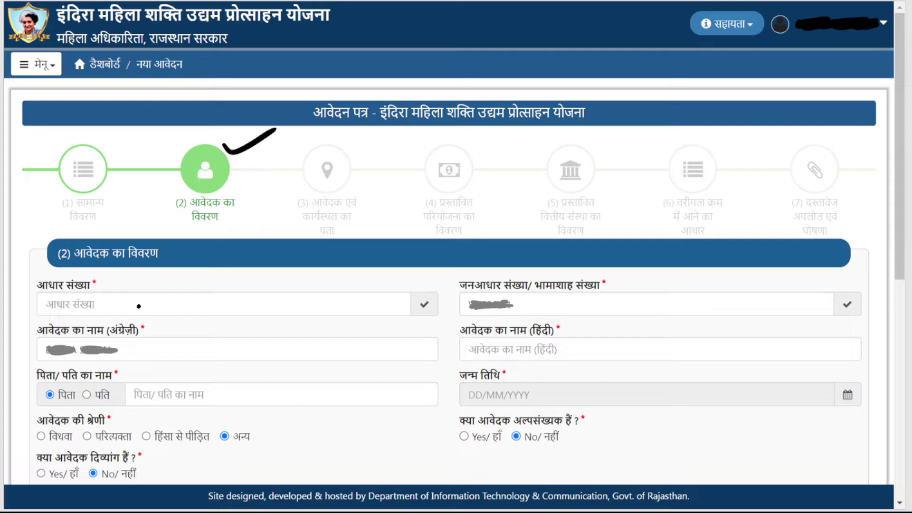
left_click_drag(147, 300, 211, 284)
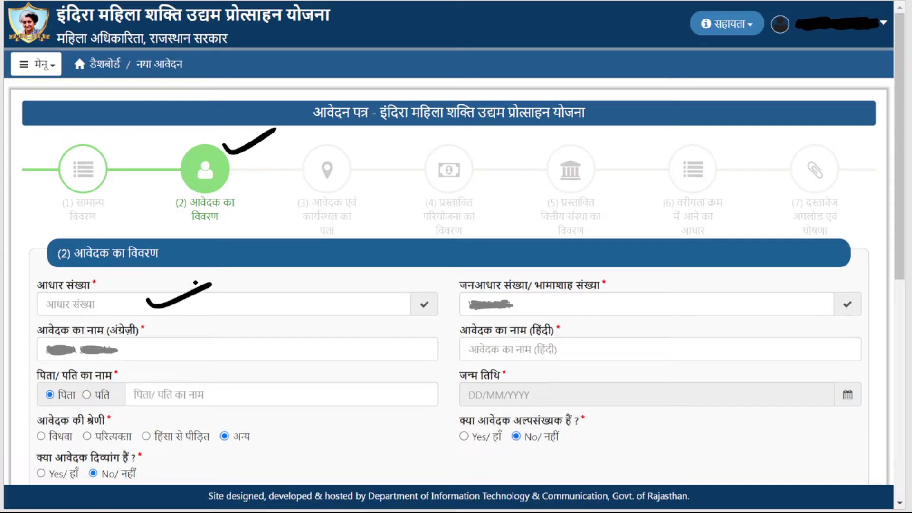
mouse_move(440, 289)
left_mouse_down()
mouse_move(410, 311)
mouse_move(407, 287)
left_mouse_up()
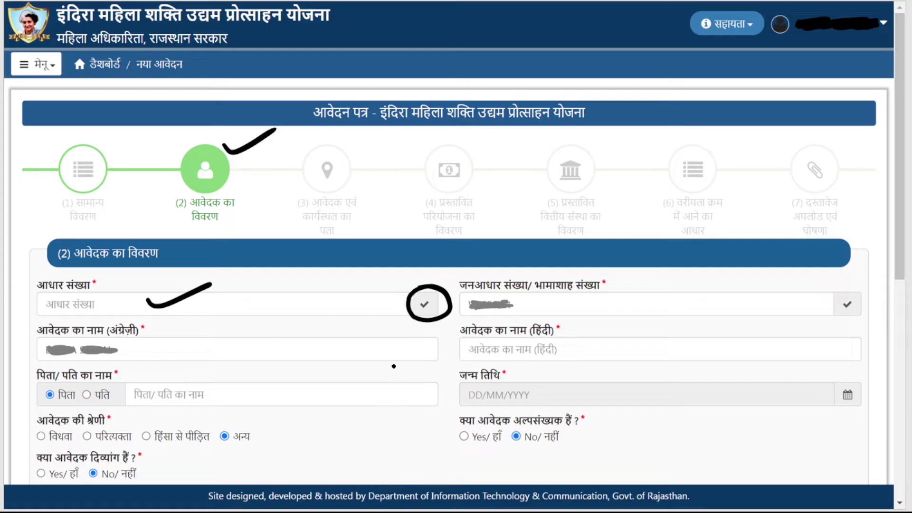
mouse_move(540, 296)
left_mouse_down()
mouse_move(463, 297)
mouse_move(556, 321)
mouse_move(525, 287)
left_mouse_up()
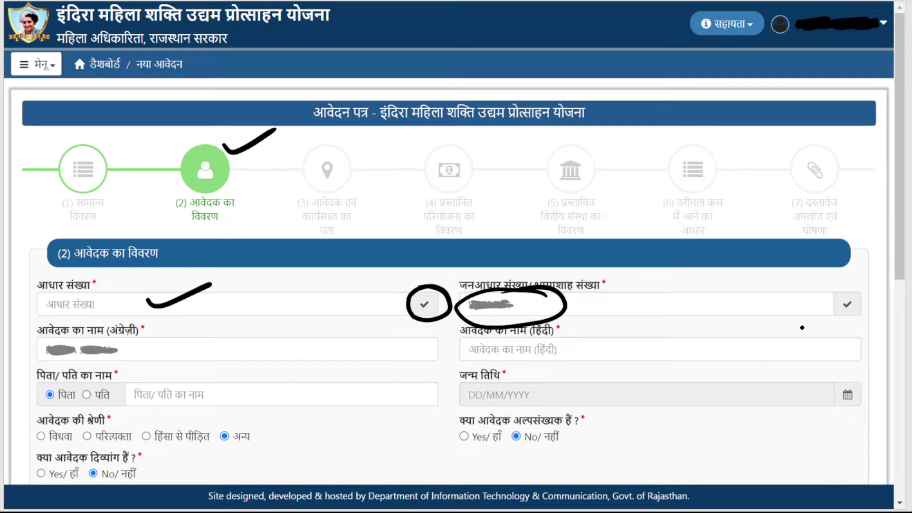
mouse_move(862, 293)
left_mouse_down()
mouse_move(830, 328)
mouse_move(815, 287)
left_mouse_up()
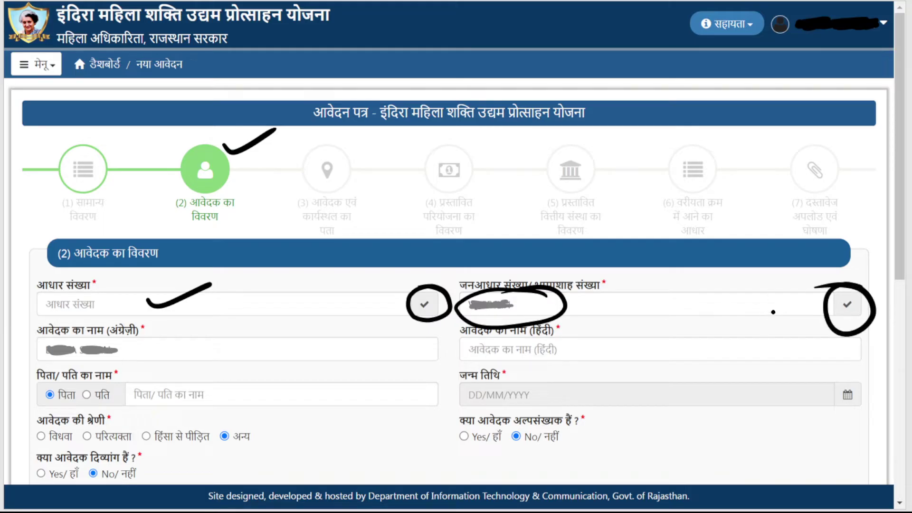
Draw pen ticks in the applicant's English name, Hindi name and father's/husband's name fields
mouse_move(247, 349)
left_mouse_down()
mouse_move(255, 356)
mouse_move(317, 336)
left_mouse_up()
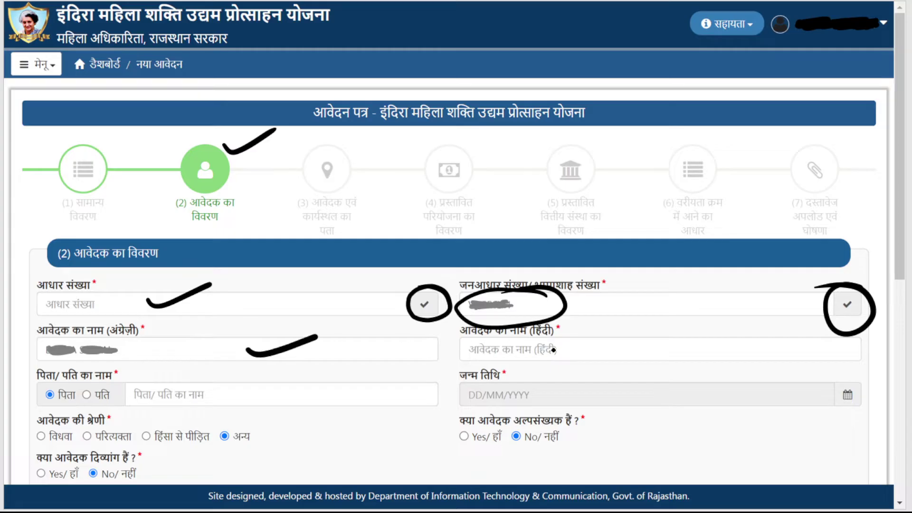
left_click_drag(567, 340, 636, 331)
left_click_drag(359, 391, 434, 376)
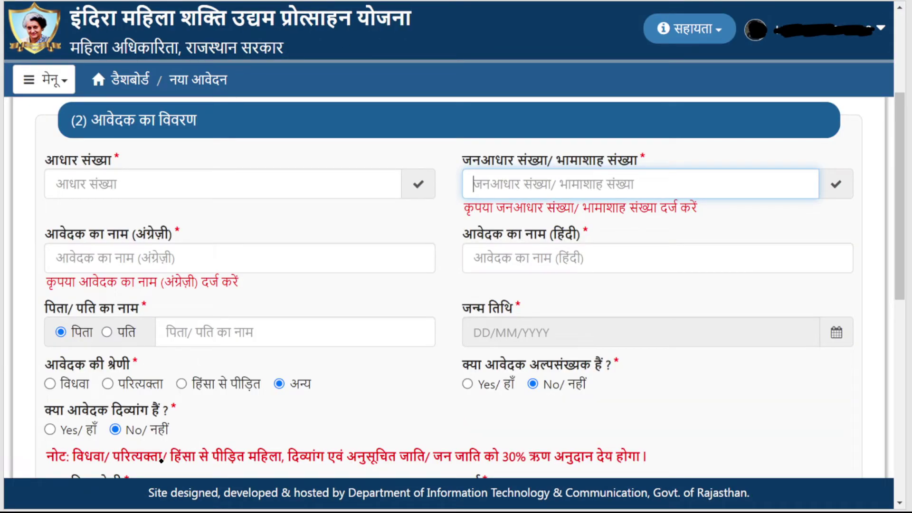
Underline परित्यक्ता, पीड़ित महिला and जन जाति in the red eligibility note and circle 30% ऋण
left_click_drag(101, 470, 153, 469)
left_click_drag(224, 471, 276, 470)
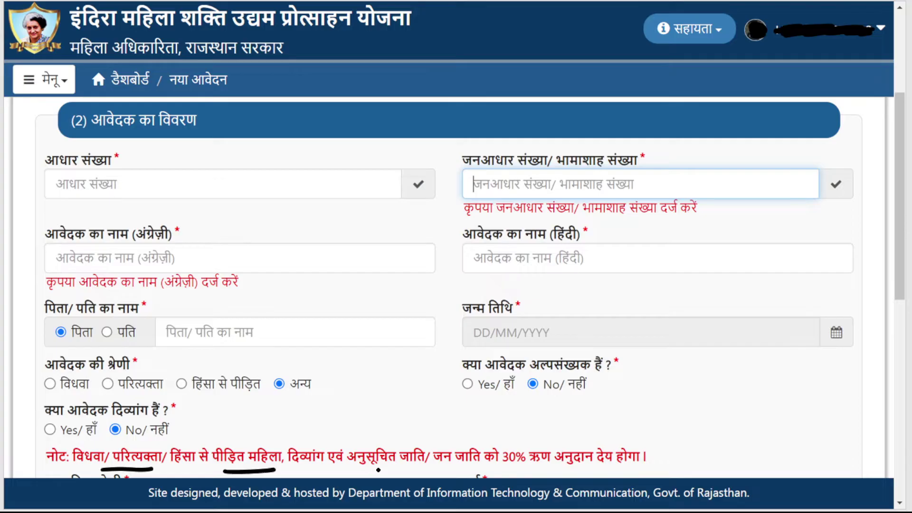
mouse_move(439, 470)
left_mouse_down()
mouse_move(515, 485)
mouse_move(527, 446)
left_mouse_up()
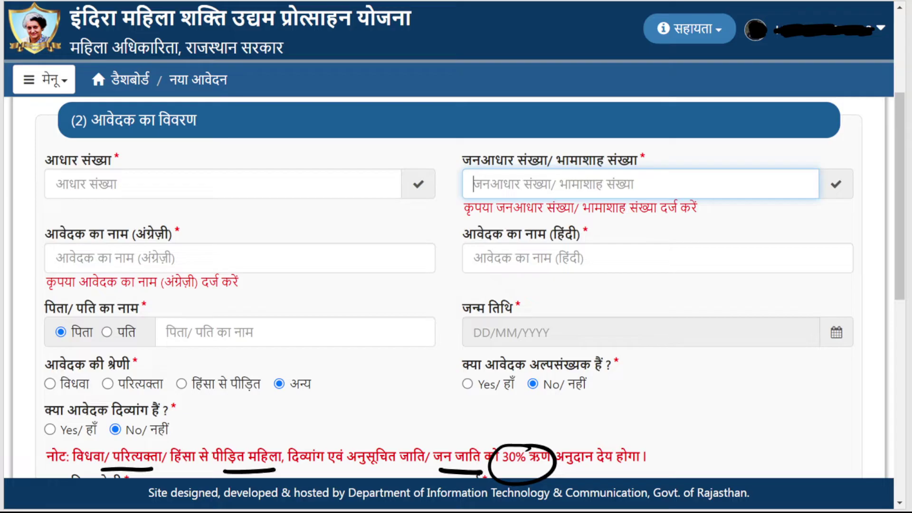
Circle the सामाजिक श्रेणी, धर्म and शैक्षणिक योग्यता fields and make a pen mark near अन्य शैक्षणिक योग्यता
scroll(456, 285, "down", 7)
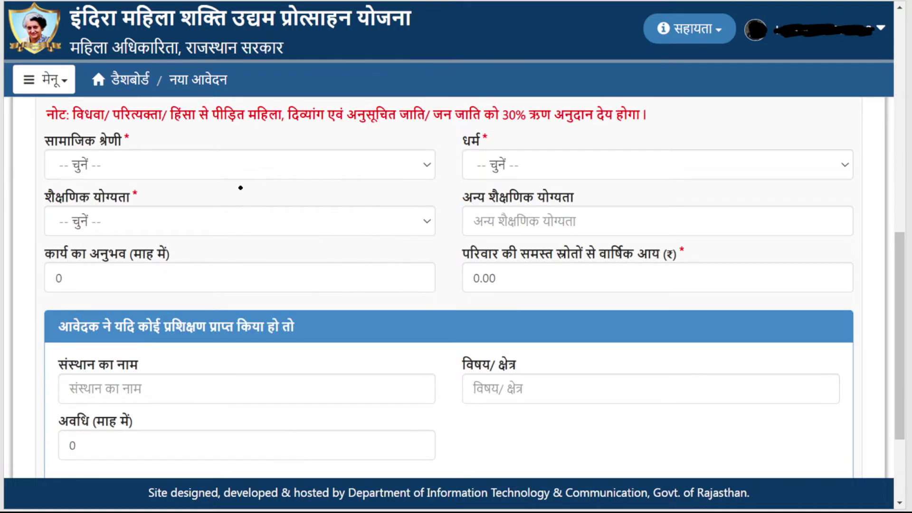
mouse_move(145, 131)
left_mouse_down()
mouse_move(22, 160)
mouse_move(147, 127)
left_mouse_up()
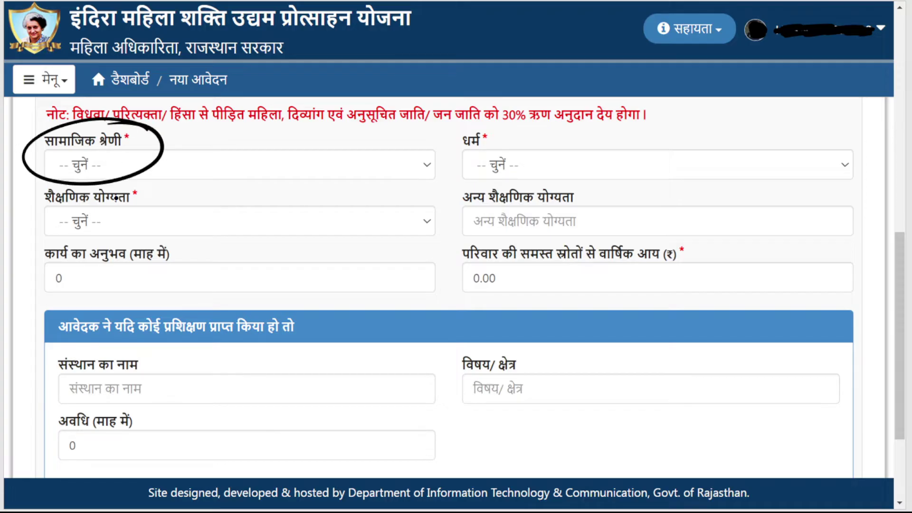
left_click_drag(499, 124, 456, 131)
mouse_move(163, 190)
left_mouse_down()
mouse_move(117, 183)
mouse_move(169, 222)
mouse_move(138, 189)
left_mouse_up()
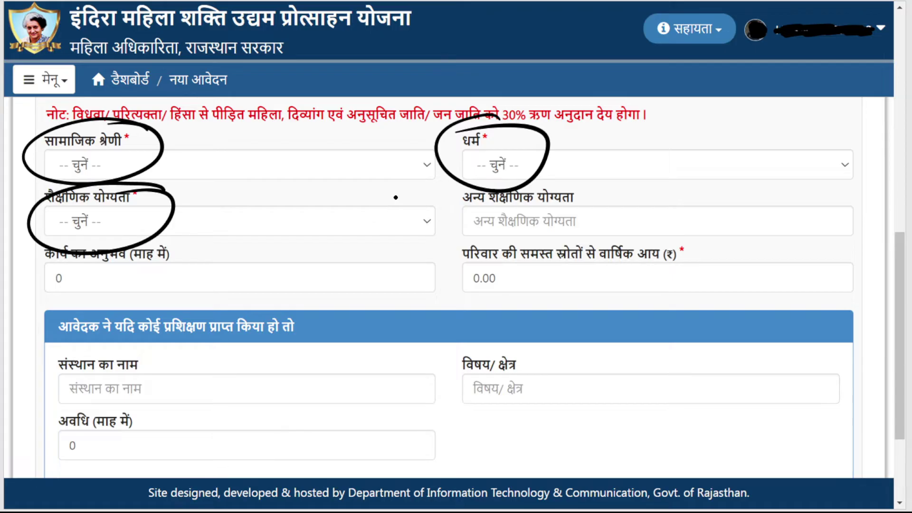
left_click_drag(391, 188, 437, 179)
Show the expanded सामाजिक श्रेणी list, circle the field and draw pen ticks beside its category options
key("Right")
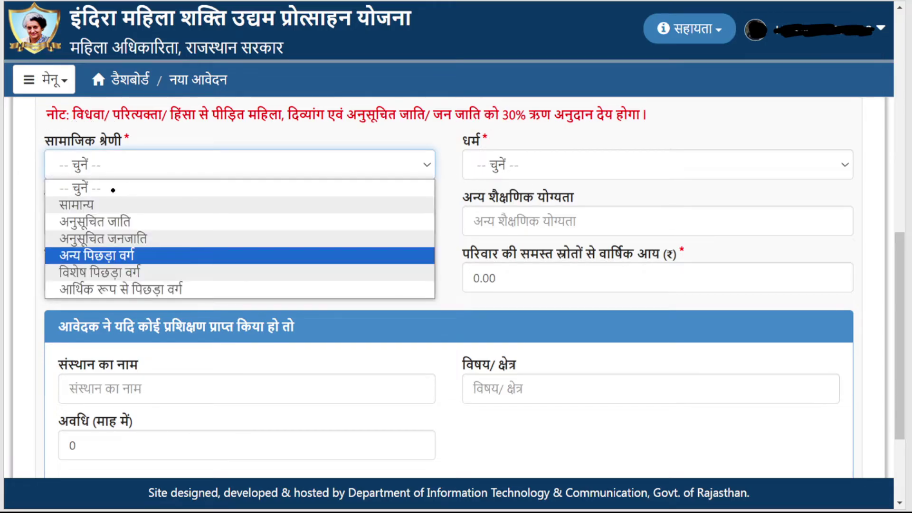
mouse_move(140, 132)
left_mouse_down()
mouse_move(126, 123)
mouse_move(164, 143)
mouse_move(101, 124)
left_mouse_up()
mouse_move(139, 205)
left_mouse_down()
mouse_move(194, 192)
mouse_move(160, 232)
mouse_move(212, 205)
left_mouse_up()
left_click_drag(164, 243, 234, 218)
left_click_drag(157, 245, 216, 235)
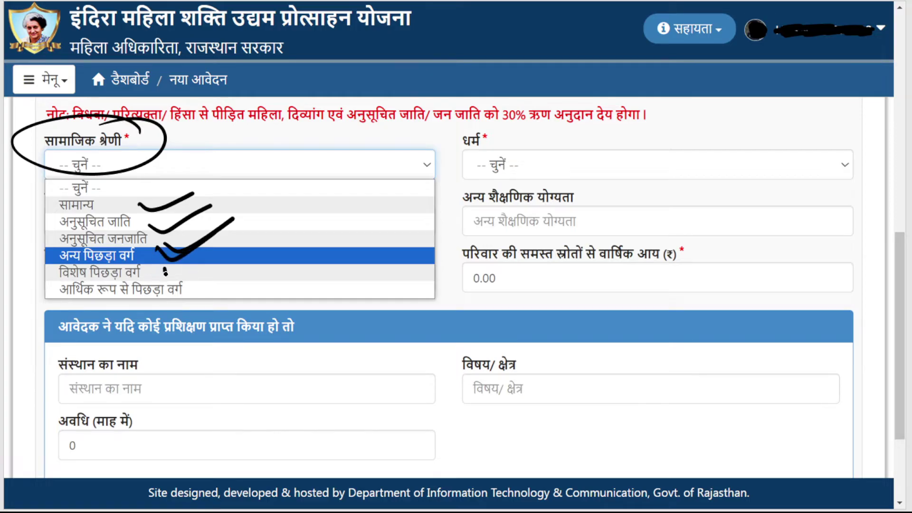
left_click_drag(165, 270, 215, 257)
left_click_drag(204, 291, 250, 276)
Handwrite an underlined OBC beside अन्य पिछड़ा वर्ग and make a pen mark at the धर्म field
mouse_move(259, 237)
left_mouse_down()
mouse_move(250, 259)
mouse_move(278, 242)
left_mouse_up()
mouse_move(297, 259)
left_mouse_down()
mouse_move(287, 244)
mouse_move(306, 247)
left_mouse_up()
left_click_drag(343, 226, 351, 246)
left_click_drag(272, 276, 341, 266)
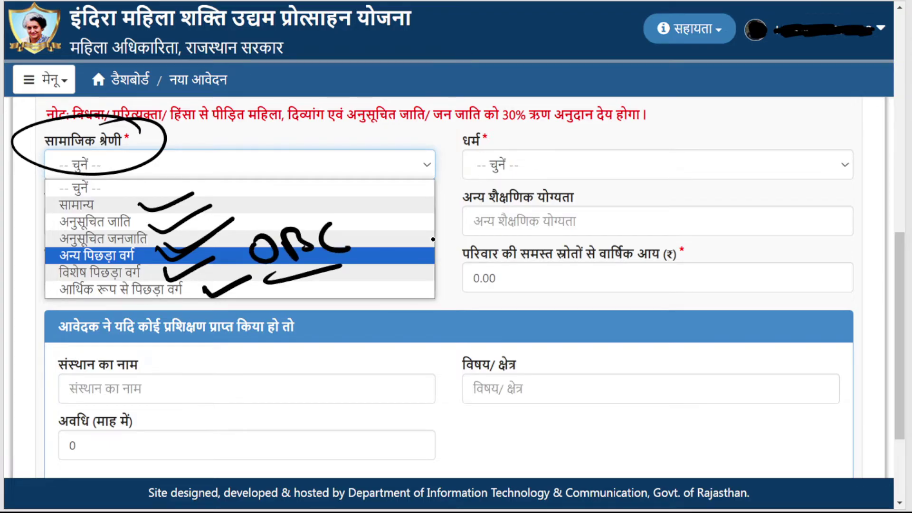
mouse_move(520, 152)
left_mouse_down()
mouse_move(546, 157)
mouse_move(522, 144)
left_mouse_up()
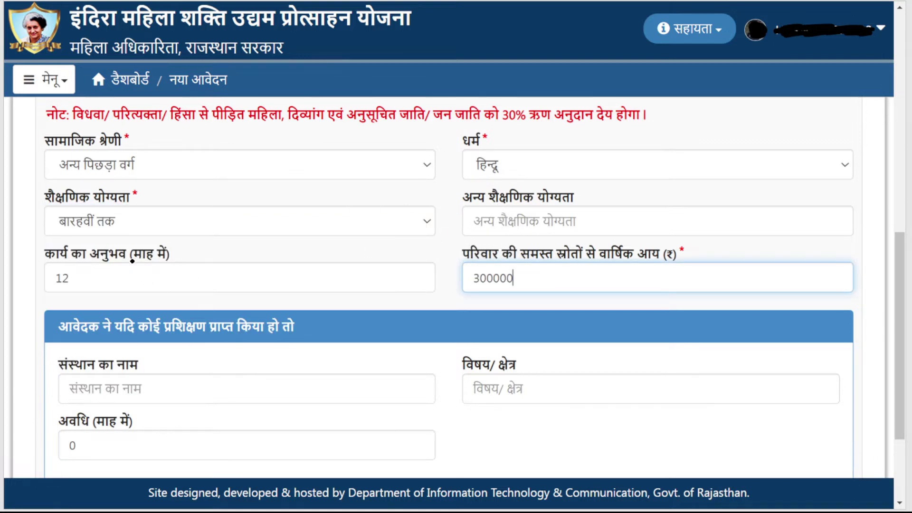
Circle the कार्य का अनुभव field, handwrite a 0 in it, and circle the family's annual income of 300000
mouse_move(209, 244)
left_mouse_down()
mouse_move(41, 247)
mouse_move(209, 259)
mouse_move(114, 234)
left_mouse_up()
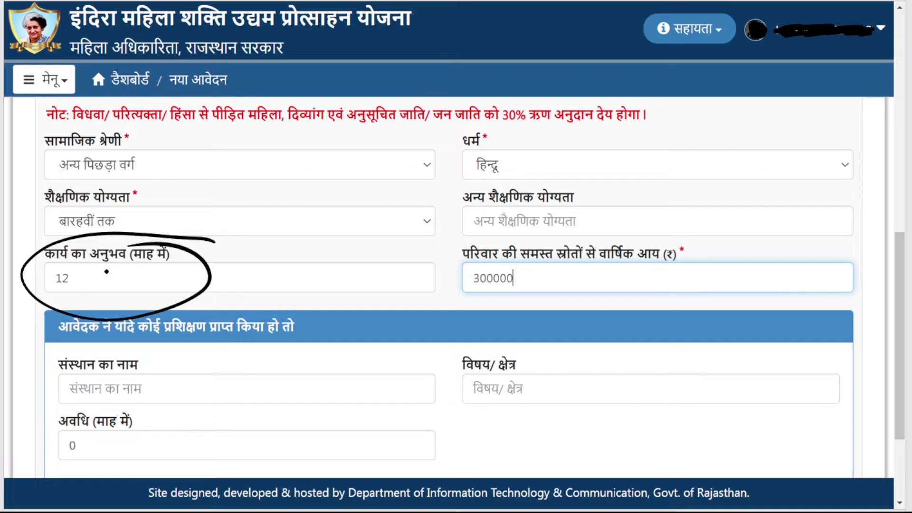
left_click_drag(114, 281, 118, 285)
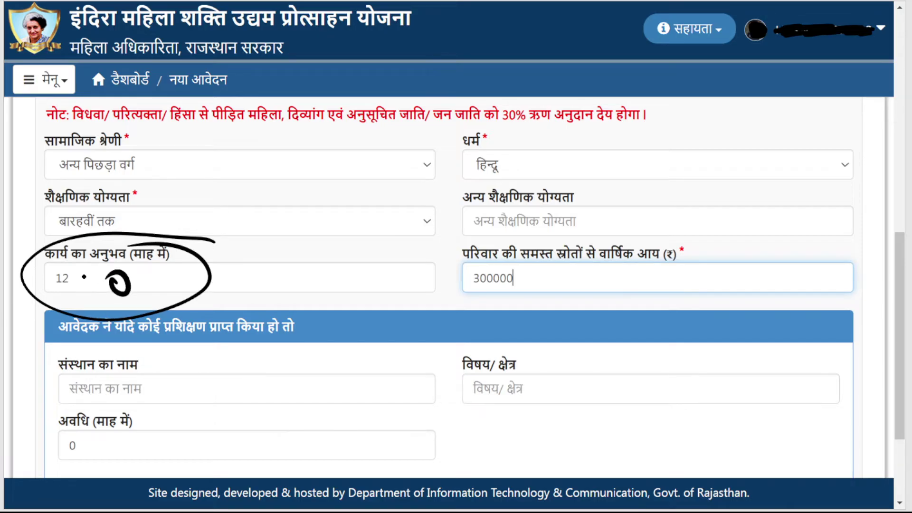
mouse_move(516, 261)
left_mouse_down()
mouse_move(529, 274)
mouse_move(536, 263)
left_mouse_up()
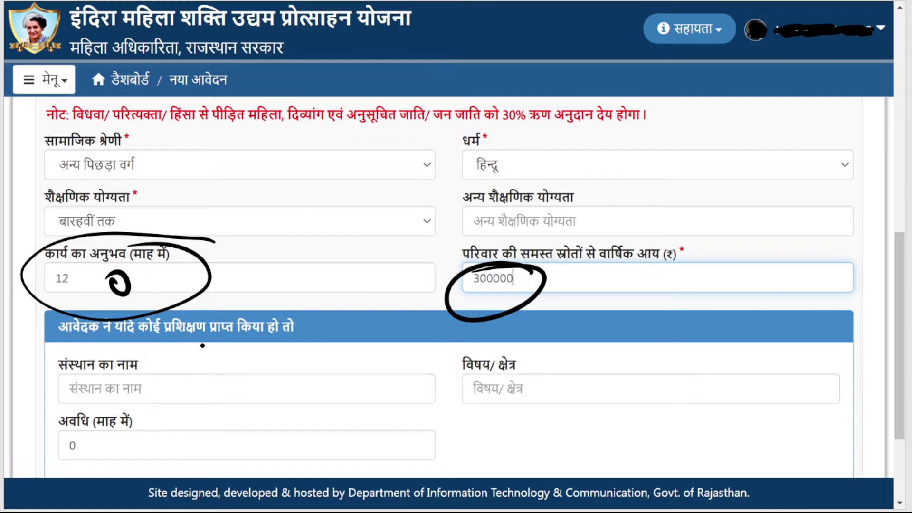
Underline the heading about training the applicant has received and draw a tick at the संस्थान का नाम field
left_click_drag(104, 340, 297, 337)
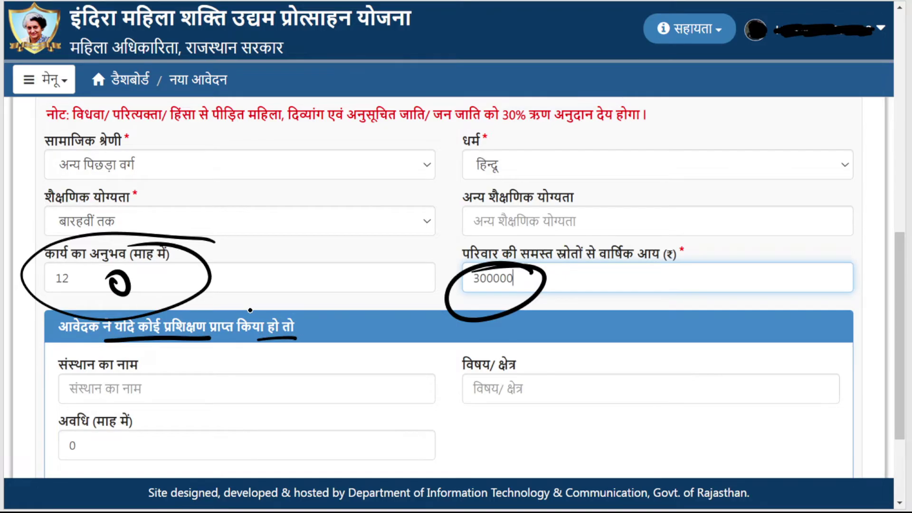
left_click_drag(280, 376, 377, 367)
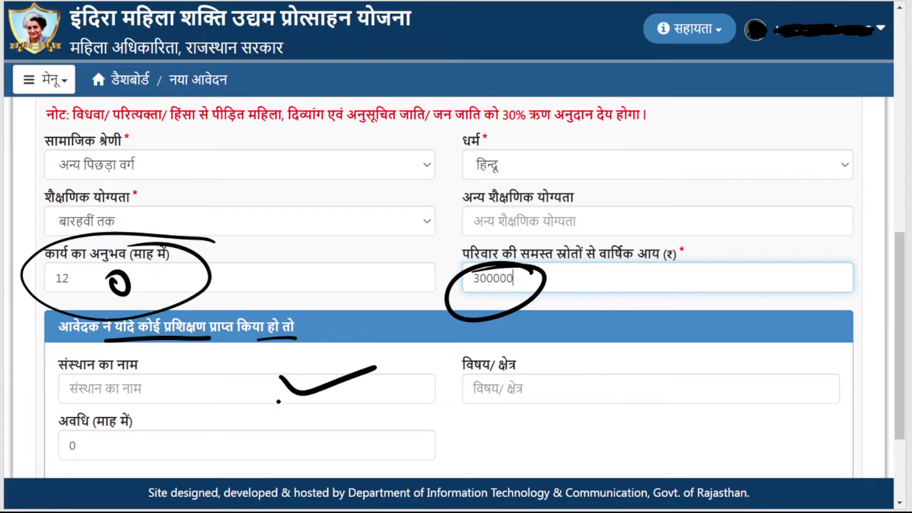
Circle the विवरण सेव करें button below the applicant details and draw a tick beside it
scroll(449, 290, "down", 3)
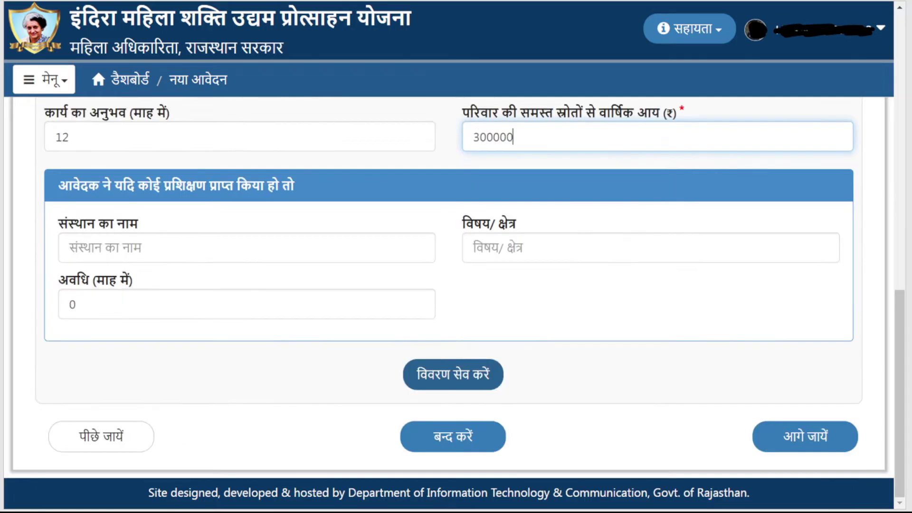
mouse_move(536, 367)
left_mouse_down()
mouse_move(479, 411)
mouse_move(428, 328)
left_mouse_up()
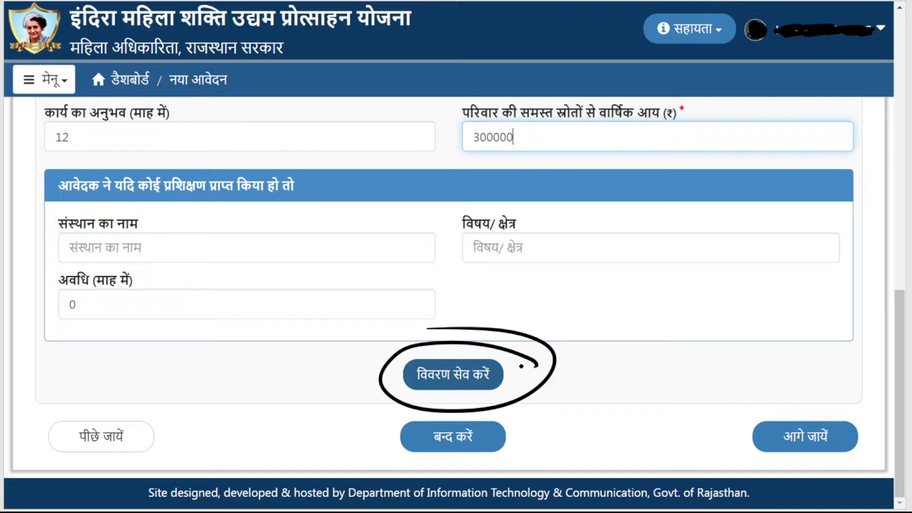
left_click_drag(540, 373, 611, 354)
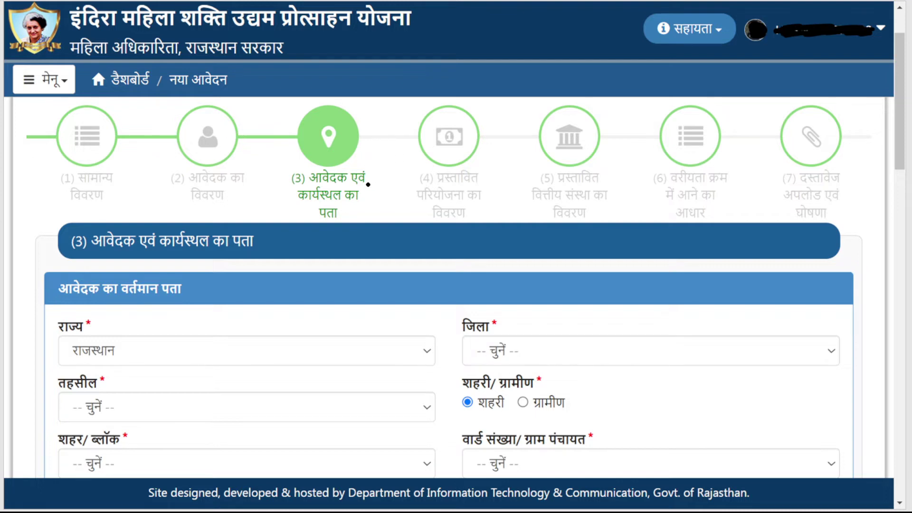
Draw ticks on stage 3 and at the current address's राज्य, जिला, तहसील, शहरी/ ग्रामीण, ब्लॉक and ग्राम पंचायत fields
left_click_drag(349, 141, 404, 130)
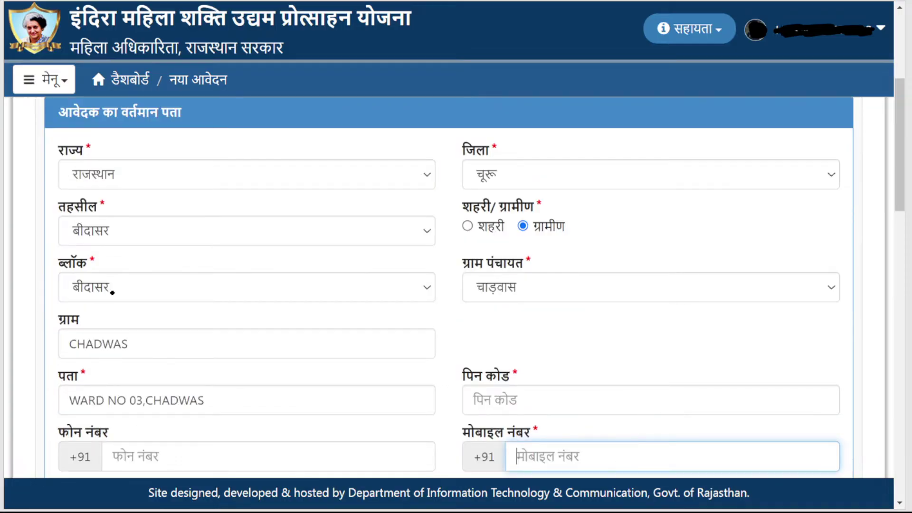
left_click_drag(91, 162, 150, 140)
left_click_drag(492, 153, 551, 139)
mouse_move(164, 195)
left_mouse_down()
mouse_move(181, 206)
mouse_move(252, 186)
left_mouse_up()
left_click_drag(555, 190, 618, 182)
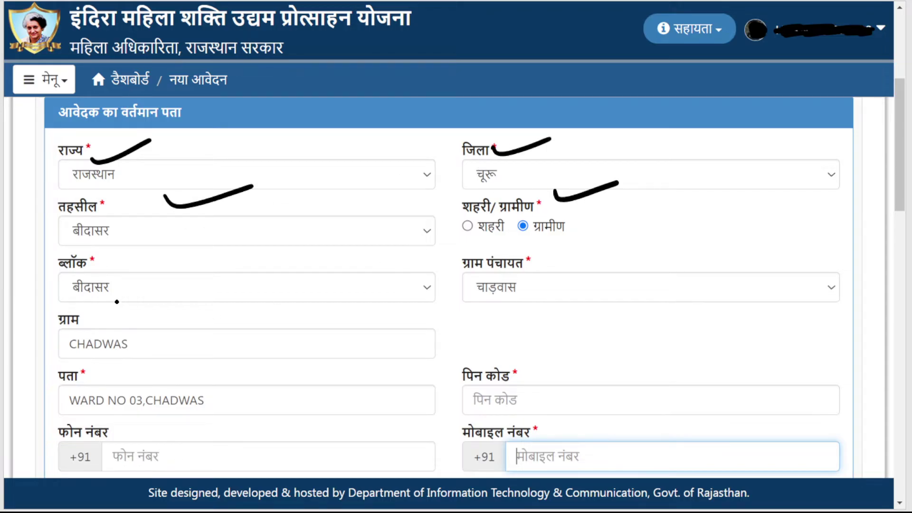
left_click_drag(102, 263, 182, 253)
left_click_drag(536, 249, 603, 240)
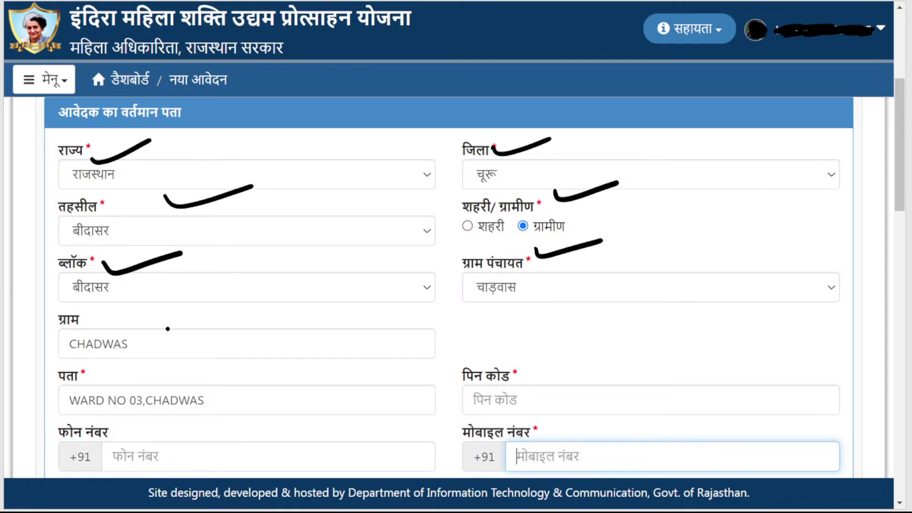
Tick the ग्राम and पता fields, circle the address and पिन कोड, and mark फोन नंबर with a tick and a cross
left_click_drag(129, 313, 221, 296)
left_click_drag(117, 371, 190, 348)
mouse_move(227, 386)
left_mouse_down()
mouse_move(90, 427)
mouse_move(164, 372)
left_mouse_up()
mouse_move(535, 374)
left_mouse_down()
mouse_move(419, 376)
mouse_move(472, 354)
left_mouse_up()
mouse_move(140, 441)
left_mouse_down()
mouse_move(191, 426)
mouse_move(260, 455)
mouse_move(213, 471)
left_mouse_up()
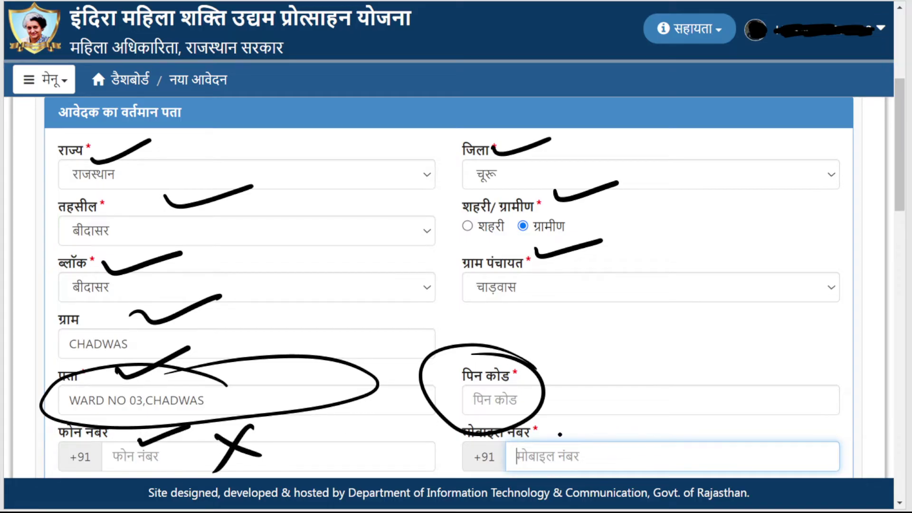
Draw a star beside the मोबाइल नंबर label, underline the label and add a tick
mouse_move(568, 436)
left_mouse_down()
mouse_move(589, 428)
mouse_move(574, 430)
left_mouse_up()
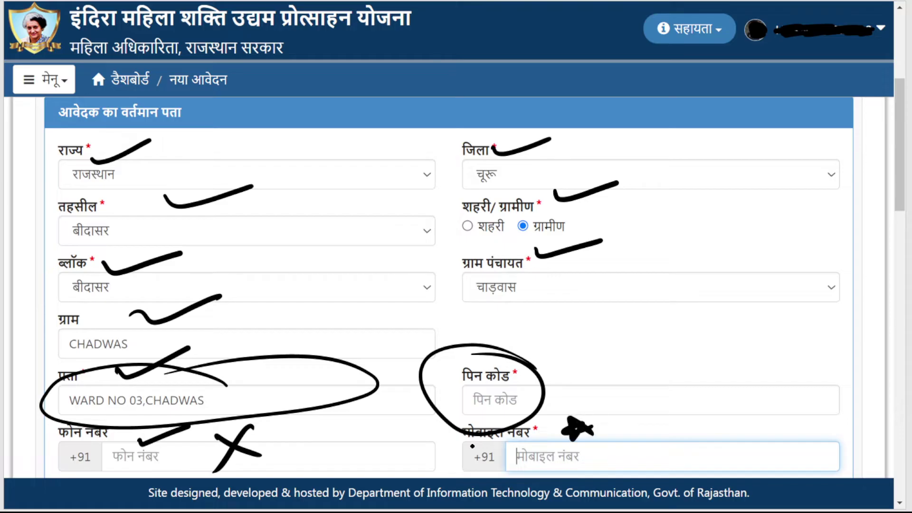
left_click_drag(466, 445, 552, 438)
mouse_move(602, 418)
left_mouse_down()
mouse_move(613, 429)
mouse_move(650, 408)
left_mouse_up()
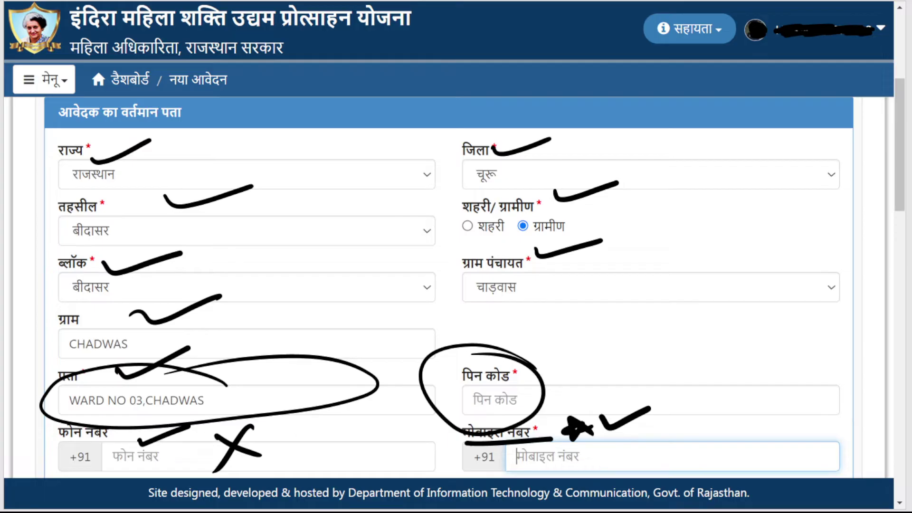
Underline the same-address question, circle the आवेदक का स्थायी पता heading, tick ई-मेल पता, and mark the checkbox and the permanent address section
scroll(449, 285, "down", 7)
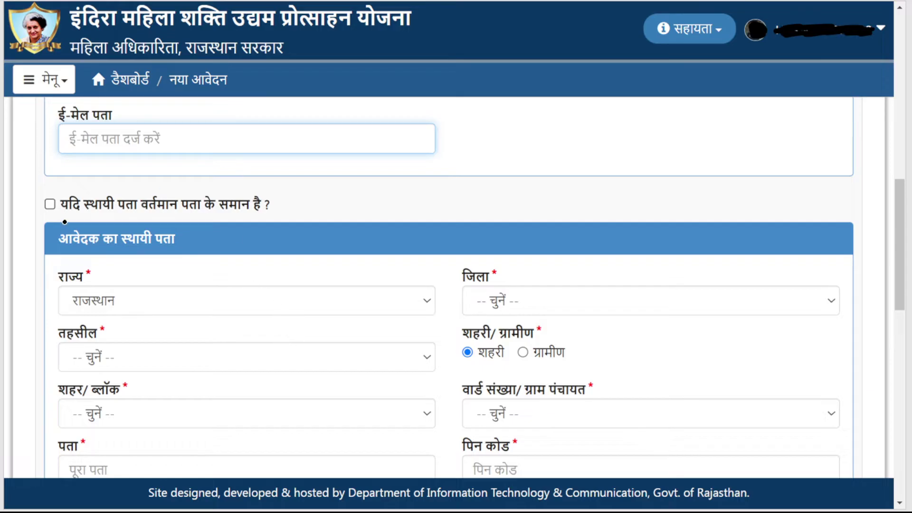
mouse_move(74, 214)
left_mouse_down()
mouse_move(212, 217)
mouse_move(42, 224)
mouse_move(202, 244)
mouse_move(142, 219)
left_mouse_up()
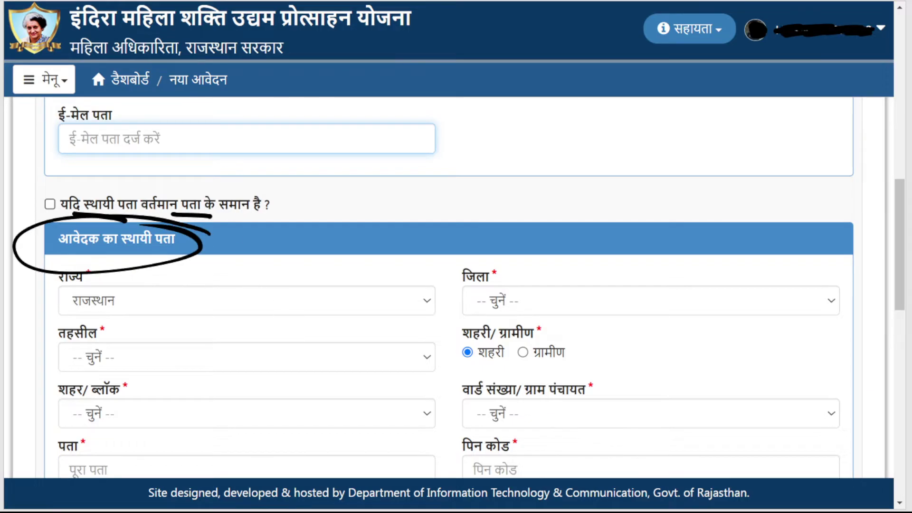
left_click_drag(423, 136, 525, 110)
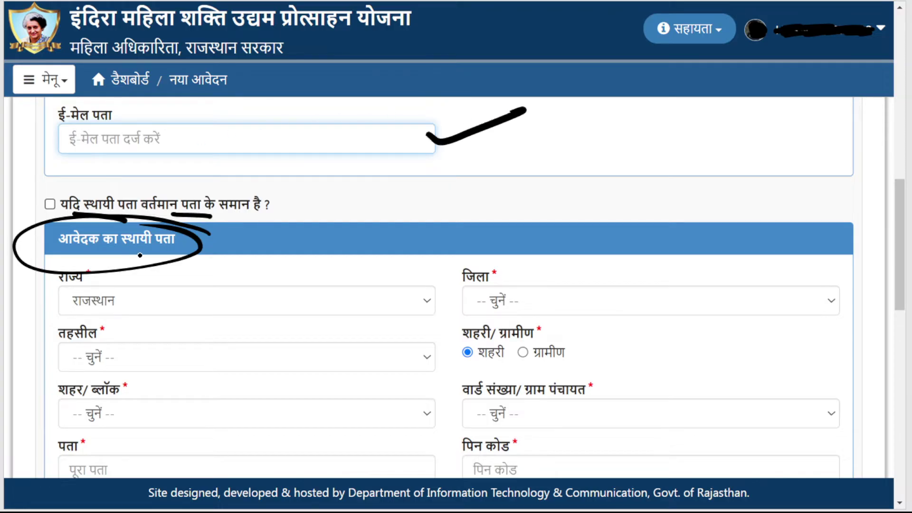
left_click_drag(42, 202, 76, 188)
left_click_drag(302, 350, 361, 350)
Show the proposed workplace address section and circle the विवरण सेव करें button beneath it
scroll(53, 361, "down", 7)
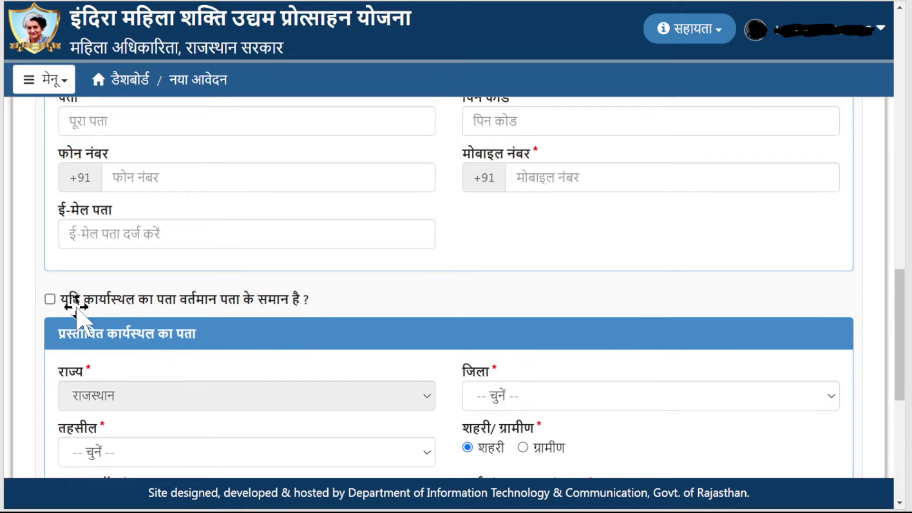
scroll(456, 285, "down", 8)
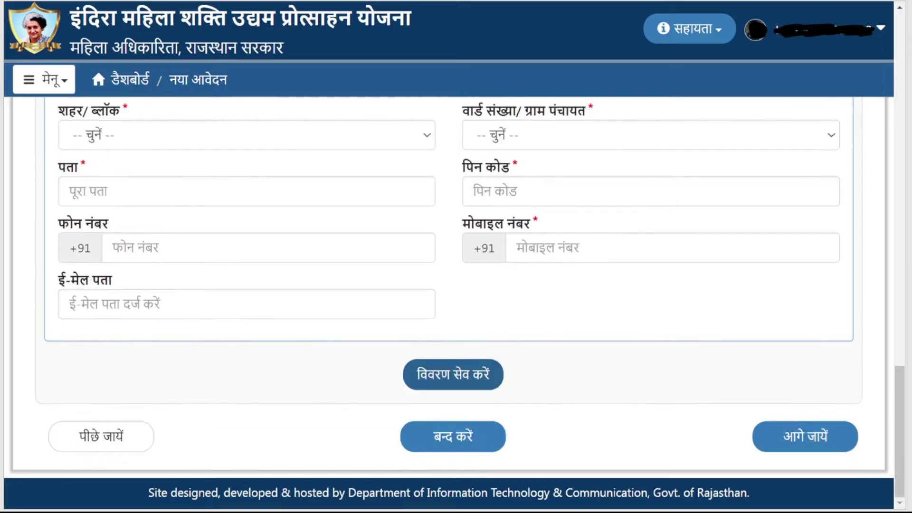
mouse_move(506, 361)
left_mouse_down()
mouse_move(458, 411)
mouse_move(292, 345)
left_mouse_up()
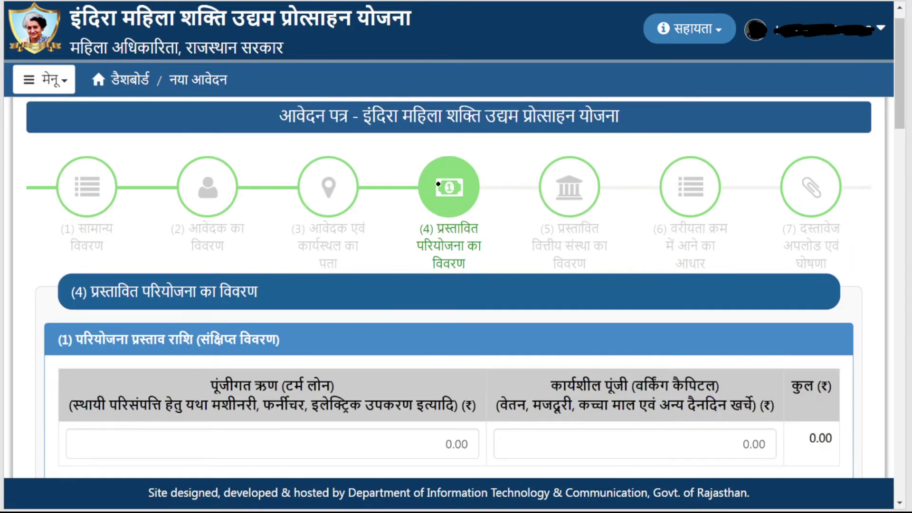
Tick and circle stage 4, प्रस्तावित परियोजना का विवरण, and underline its heading and the परियोजना प्रस्ताव राशि heading
left_click_drag(466, 164, 537, 145)
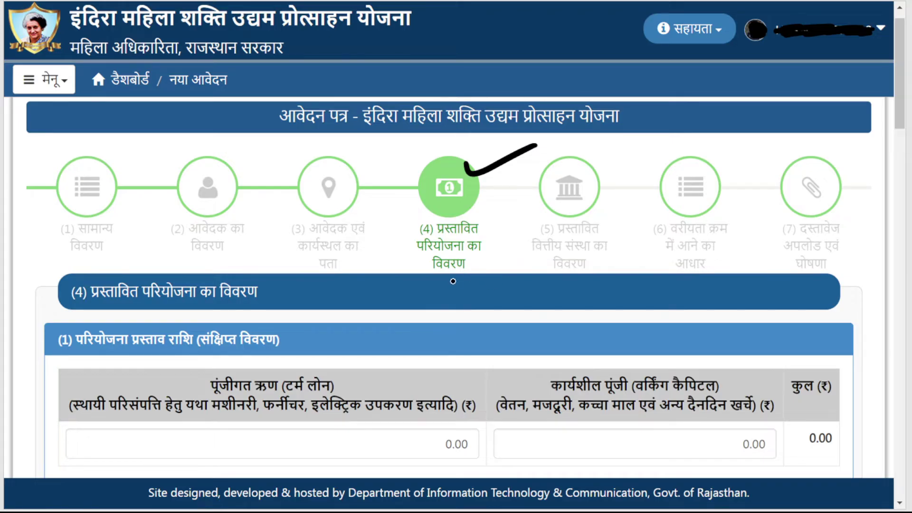
mouse_move(474, 218)
left_mouse_down()
mouse_move(406, 224)
mouse_move(492, 214)
mouse_move(409, 226)
left_mouse_up()
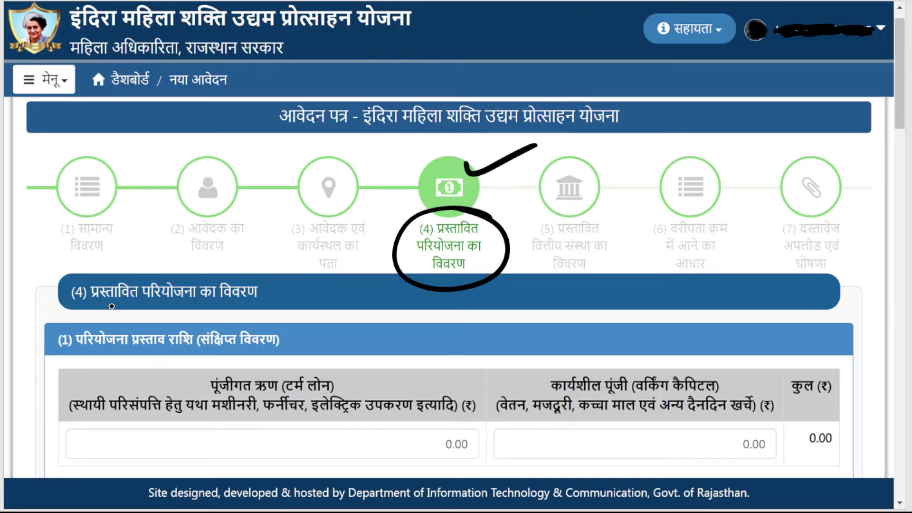
left_click_drag(102, 306, 219, 308)
left_click_drag(110, 353, 176, 352)
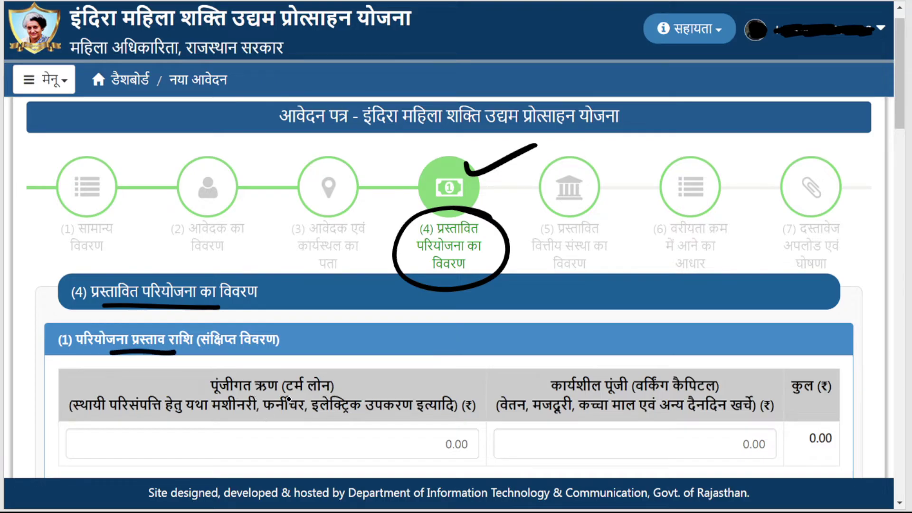
Underline पूंजीगत ऋण and the fixed-asset note, circle टर्म लोन, and handwrite an underlined स्थायी with a tick in the amount field
mouse_move(240, 397)
left_mouse_down()
mouse_move(330, 398)
mouse_move(287, 373)
mouse_move(283, 400)
left_mouse_up()
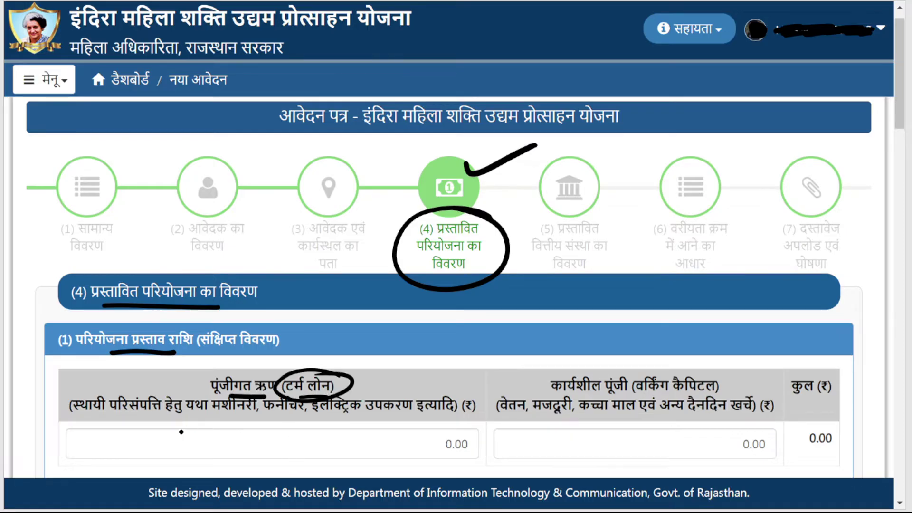
left_click_drag(135, 419, 194, 423)
mouse_move(250, 442)
left_mouse_down()
mouse_move(272, 457)
mouse_move(304, 447)
left_mouse_up()
left_click_drag(305, 440, 318, 455)
left_click_drag(327, 447, 359, 454)
left_click_drag(247, 440, 349, 434)
mouse_move(246, 461)
left_mouse_down()
mouse_move(370, 448)
mouse_move(408, 457)
mouse_move(464, 434)
left_mouse_up()
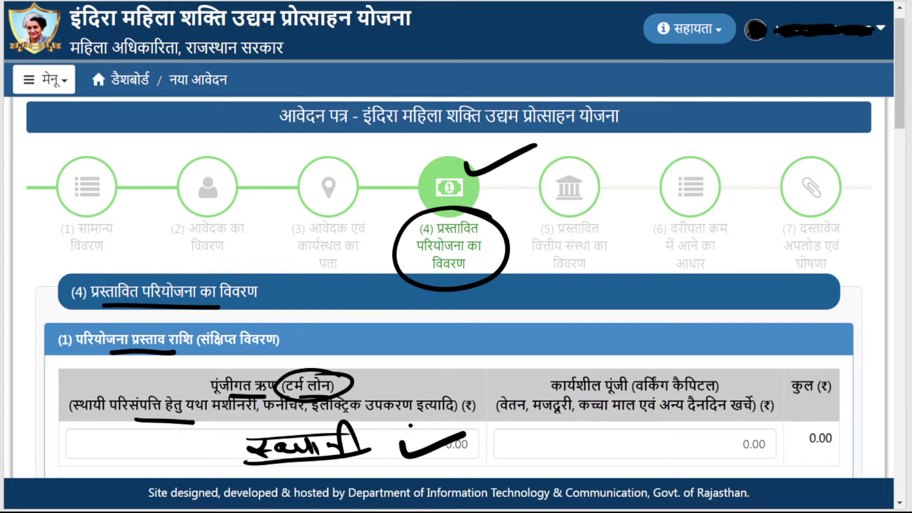
Underline पूंजी in the कार्यशील पूंजी heading and the मजदूरी, कच्चा माल, अन्य and खर्चे expense items below it
left_click_drag(608, 396, 653, 393)
left_click_drag(522, 416, 752, 415)
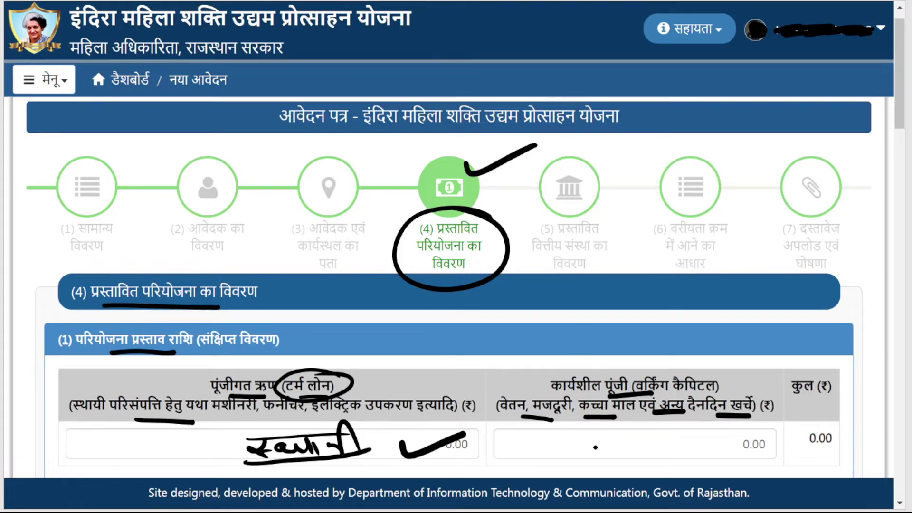
Tick and circle the कार्यशील पूंजी amount field and circle the कुल (₹) amount beside it
mouse_move(601, 442)
left_mouse_down()
mouse_move(618, 460)
mouse_move(650, 447)
mouse_move(672, 475)
mouse_move(585, 419)
left_mouse_up()
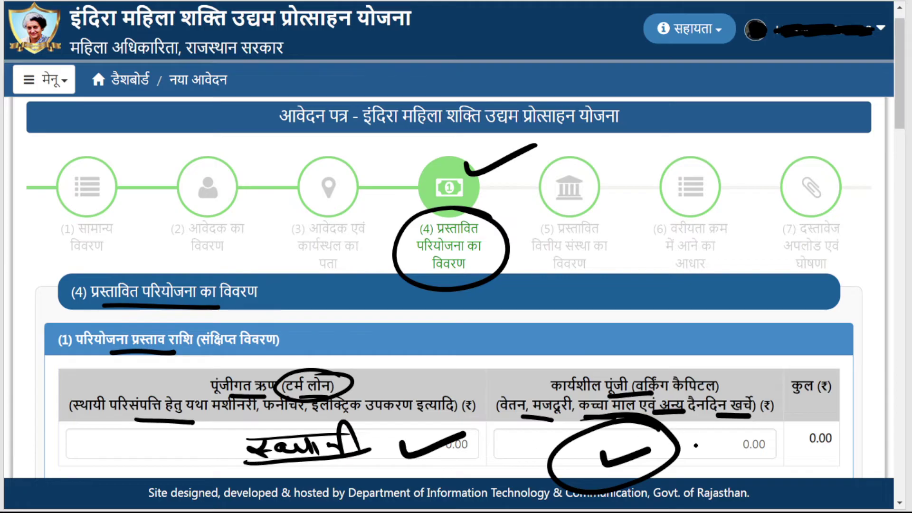
mouse_move(699, 456)
left_mouse_down()
mouse_move(734, 449)
mouse_move(731, 465)
left_mouse_up()
mouse_move(845, 438)
left_mouse_down()
mouse_move(817, 467)
mouse_move(787, 414)
left_mouse_up()
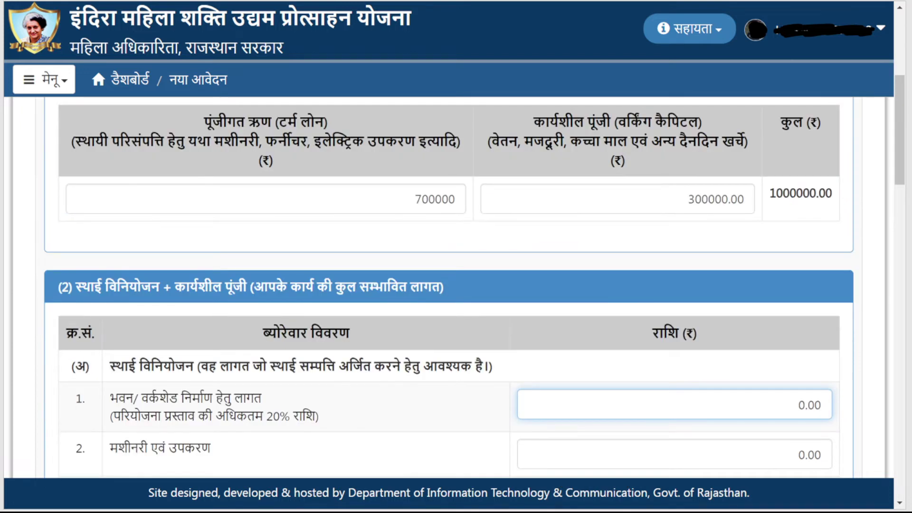
Underline the 700000 term loan and 300000.00 working capital amounts and circle the 1000000.00 total
left_click_drag(403, 213, 474, 218)
left_click_drag(680, 212, 756, 208)
mouse_move(846, 177)
left_mouse_down()
mouse_move(801, 224)
mouse_move(772, 158)
left_mouse_up()
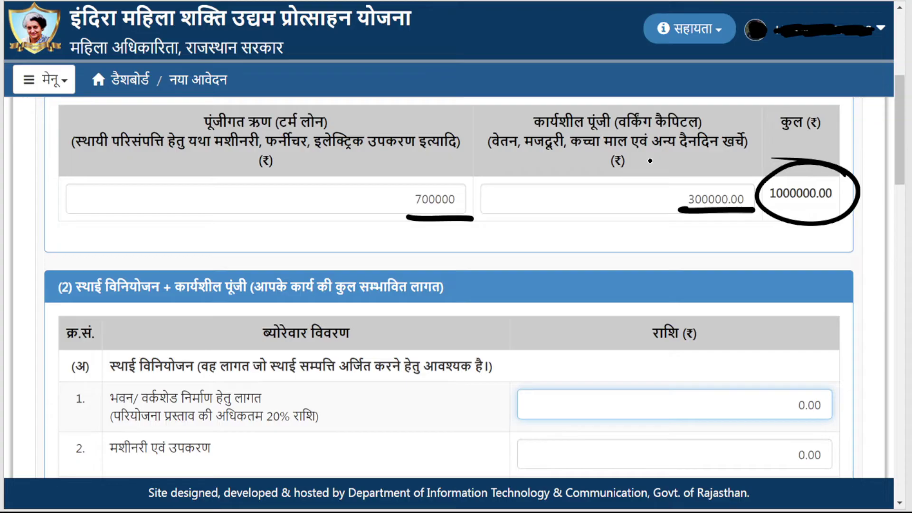
Tick the 700000 term loan amount and draw a brace with an arrow beside the स्थाई विनियोजन rows
left_click_drag(418, 175, 465, 168)
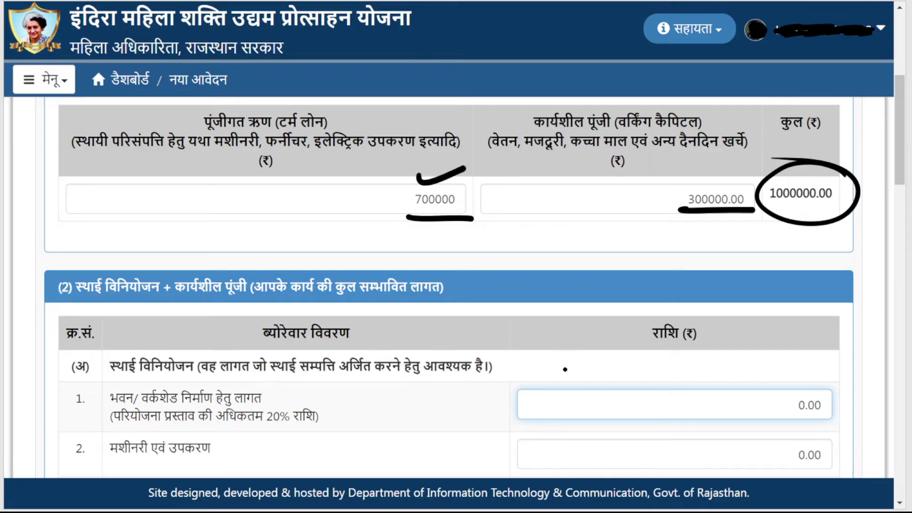
left_click_drag(548, 342, 532, 441)
mouse_move(538, 372)
left_mouse_down()
mouse_move(595, 367)
mouse_move(580, 375)
left_mouse_up()
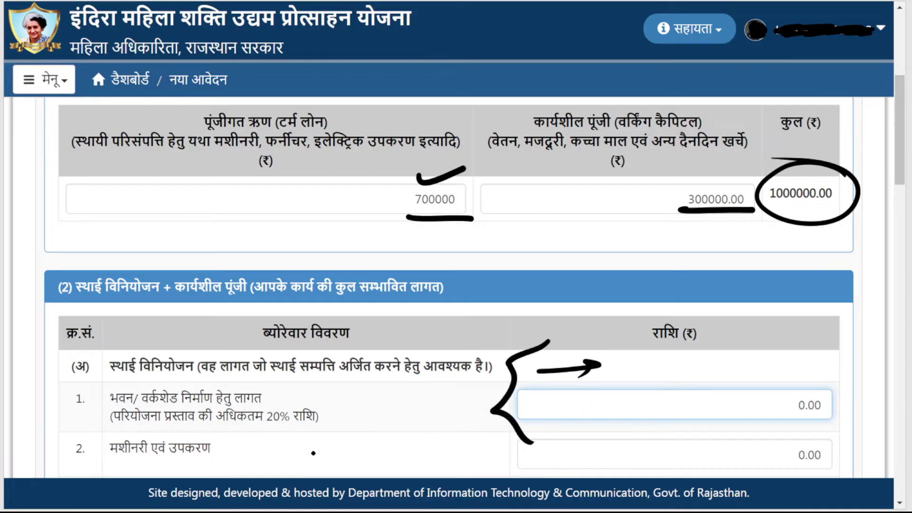
Underline the section 2 heading and the भवन/वर्कशेड निर्माण cost wording, and circle its 20% limit
scroll(456, 285, "down", 4)
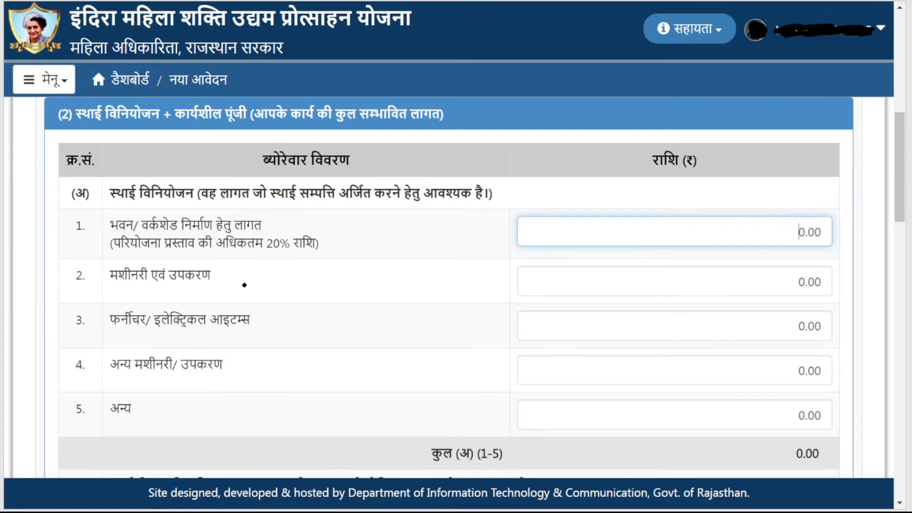
left_click_drag(108, 136, 198, 128)
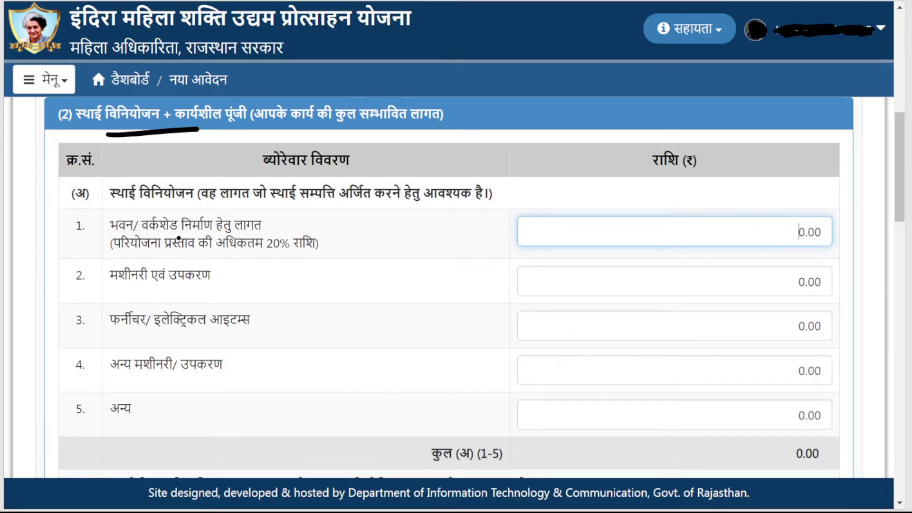
left_click_drag(210, 232, 245, 234)
mouse_move(137, 252)
left_mouse_down()
mouse_move(278, 266)
mouse_move(268, 250)
left_mouse_up()
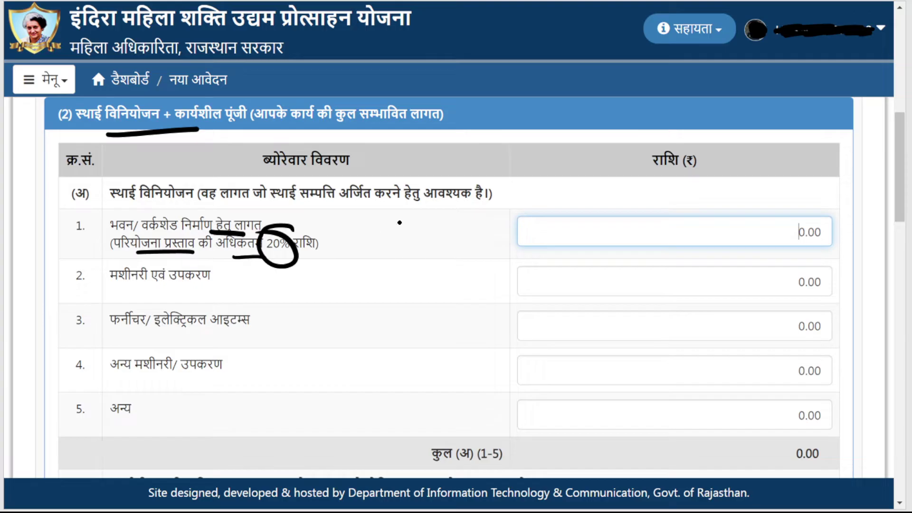
Handwrite a कुल note with a circled 20% beside the building cost row and 2 लाख in its amount field
mouse_move(403, 228)
left_mouse_down()
mouse_move(396, 259)
mouse_move(460, 210)
mouse_move(501, 212)
mouse_move(525, 198)
left_mouse_up()
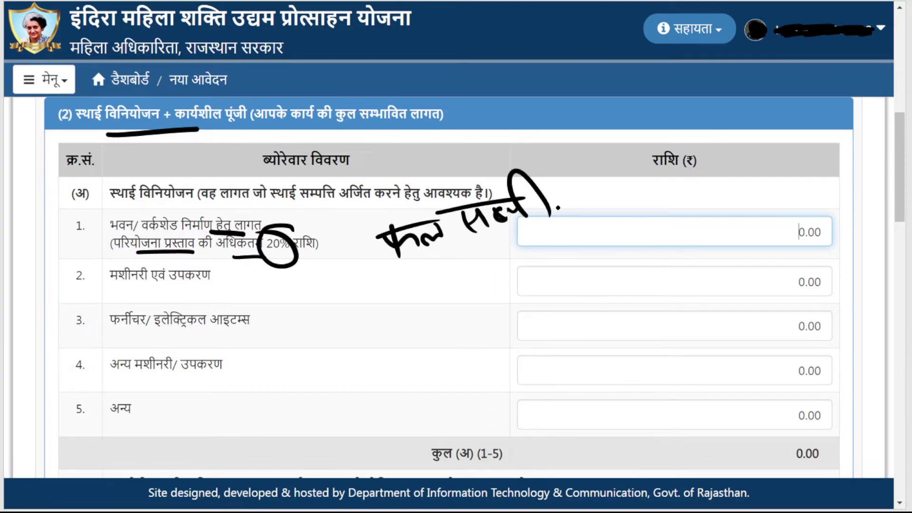
mouse_move(347, 297)
left_mouse_down()
mouse_move(389, 304)
mouse_move(409, 283)
mouse_move(428, 312)
mouse_move(301, 293)
left_mouse_up()
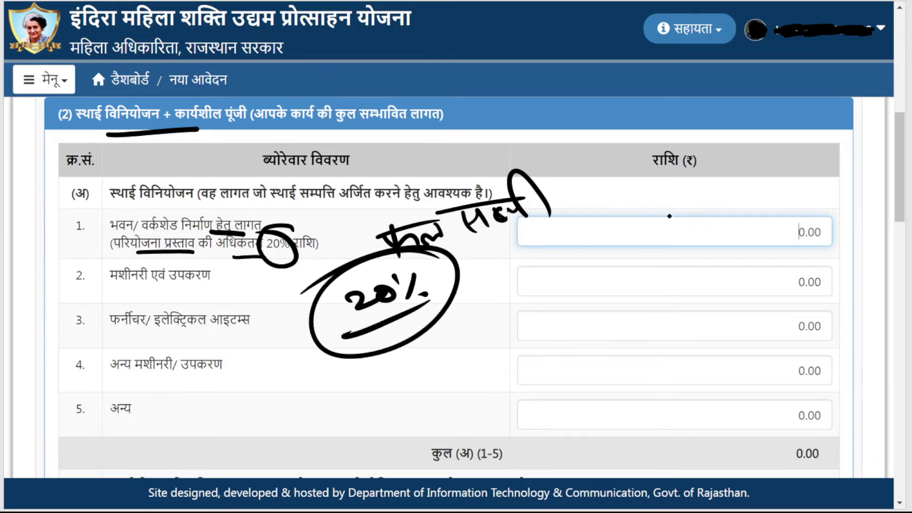
mouse_move(626, 180)
left_mouse_down()
mouse_move(639, 189)
mouse_move(678, 188)
mouse_move(673, 198)
mouse_move(754, 191)
left_mouse_up()
mouse_move(651, 231)
left_mouse_down()
mouse_move(670, 240)
mouse_move(701, 219)
mouse_move(736, 226)
mouse_move(761, 207)
left_mouse_up()
Underline the machinery, furniture, other machinery and अन्य items in rows 2 to 5 and handwrite 1 in each amount field
left_click_drag(158, 295, 246, 291)
left_click_drag(671, 274, 694, 287)
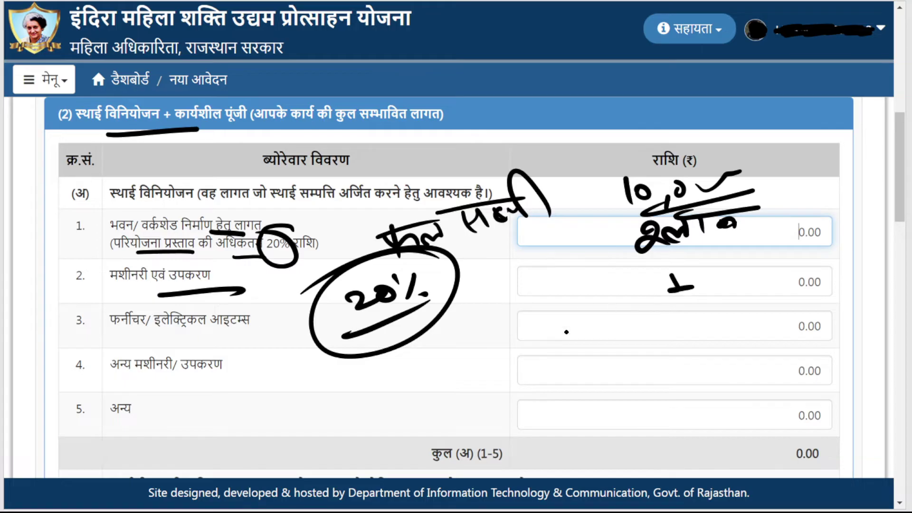
left_click_drag(160, 346, 245, 343)
mouse_move(642, 316)
left_mouse_down()
mouse_move(643, 326)
mouse_move(680, 331)
left_mouse_up()
left_click_drag(196, 387, 260, 392)
mouse_move(707, 367)
left_mouse_down()
mouse_move(710, 386)
mouse_move(733, 386)
left_mouse_up()
left_click_drag(135, 434, 194, 433)
mouse_move(653, 412)
left_mouse_down()
mouse_move(650, 427)
mouse_move(679, 427)
left_mouse_up()
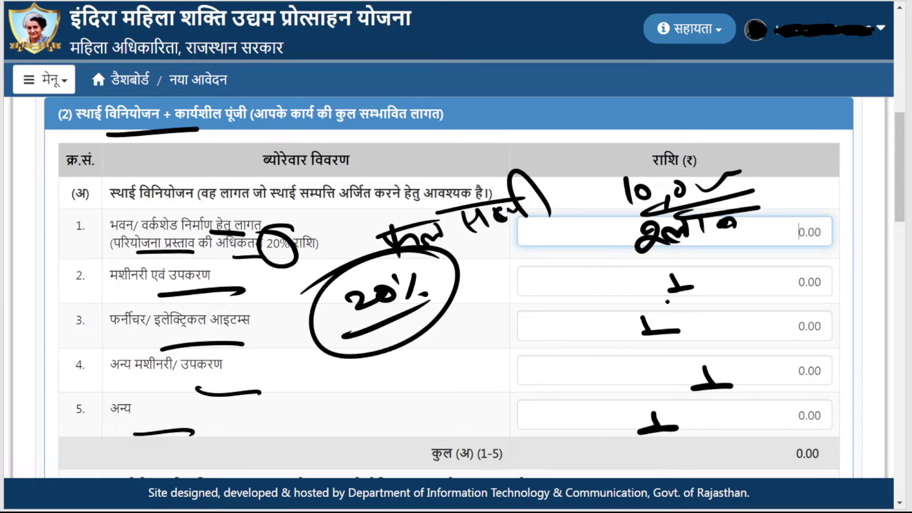
Tick the handwritten amounts in rows 1 to 5, add a circled 2, and annotate the कुल (अ) row below
left_click_drag(597, 247, 655, 228)
left_click_drag(676, 266, 720, 257)
mouse_move(644, 311)
left_mouse_down()
mouse_move(665, 319)
mouse_move(706, 294)
left_mouse_up()
left_click_drag(717, 354, 759, 339)
mouse_move(672, 410)
left_mouse_down()
mouse_move(730, 388)
mouse_move(747, 430)
mouse_move(703, 394)
left_mouse_up()
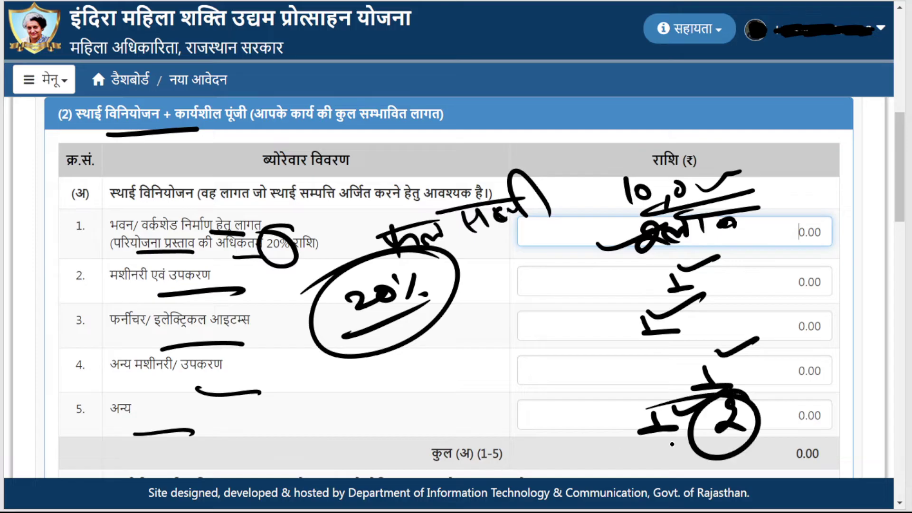
mouse_move(658, 459)
left_mouse_down()
mouse_move(688, 452)
mouse_move(688, 477)
left_mouse_up()
mouse_move(703, 470)
left_mouse_down()
mouse_move(708, 487)
mouse_move(762, 464)
left_mouse_up()
mouse_move(763, 463)
left_mouse_down()
mouse_move(839, 457)
mouse_move(722, 488)
left_mouse_up()
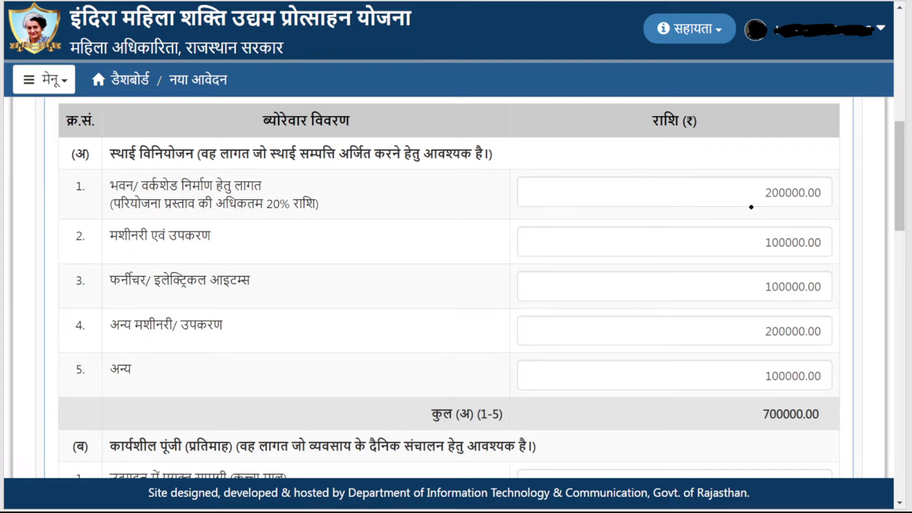
Underline the five filled स्थाई विनियोजन amounts and circle the 700000.00 total in the कुल (अ) row
left_click_drag(757, 207, 806, 212)
left_click_drag(768, 258, 814, 259)
left_click_drag(767, 302, 804, 299)
left_click_drag(766, 343, 802, 338)
left_click_drag(767, 384, 800, 380)
mouse_move(771, 393)
left_mouse_down()
mouse_move(841, 404)
mouse_move(703, 387)
left_mouse_up()
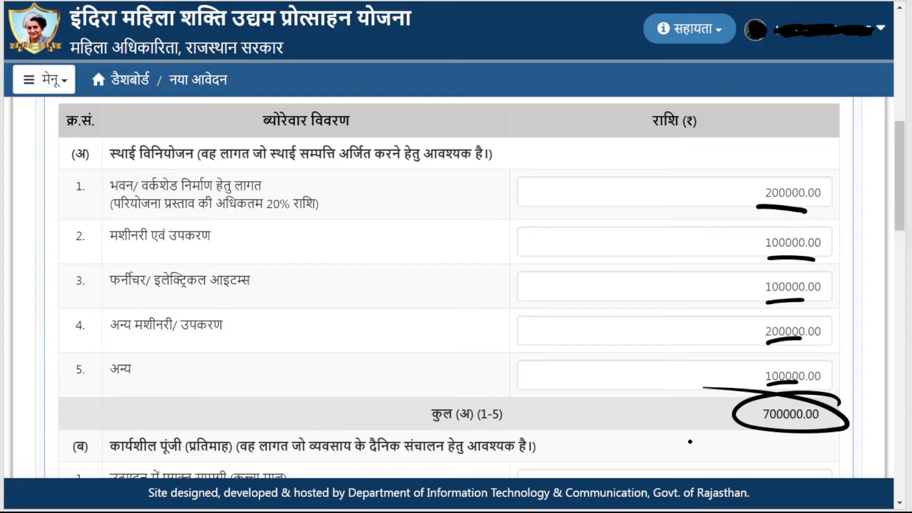
Underline and circle कच्चा माल in the कार्यशील पूंजी section and circle its amount field
scroll(449, 285, "down", 7)
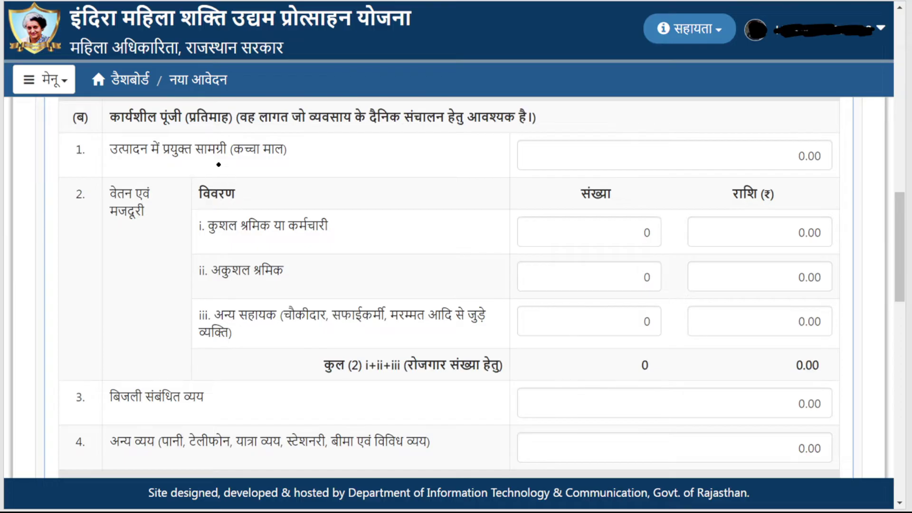
left_click_drag(218, 166, 301, 168)
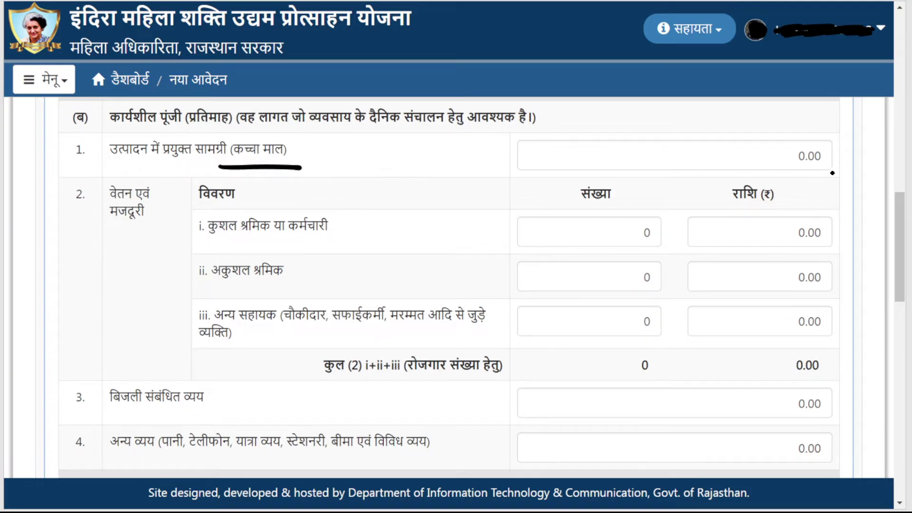
mouse_move(300, 127)
left_mouse_down()
mouse_move(245, 125)
mouse_move(263, 124)
left_mouse_up()
mouse_move(789, 131)
left_mouse_down()
mouse_move(746, 180)
mouse_move(748, 140)
left_mouse_up()
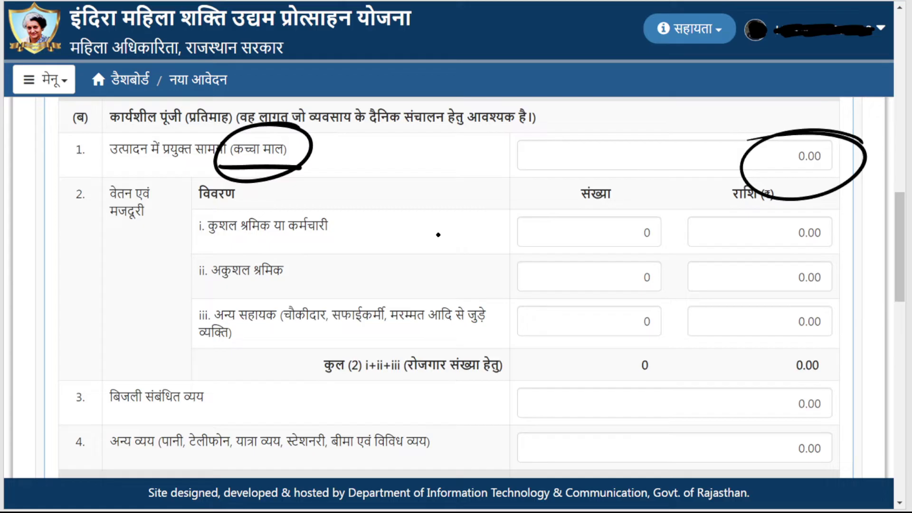
Underline कुशल श्रमिक या कर्मचारी and अकुशल श्रमिक, tick their संख्या fields, and circle the wage राशि column
left_click_drag(208, 244, 334, 240)
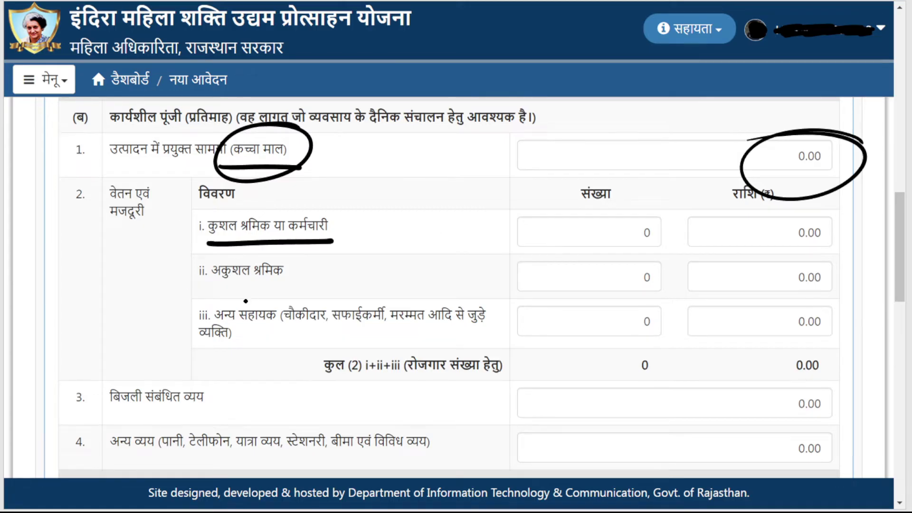
left_click_drag(216, 290, 314, 283)
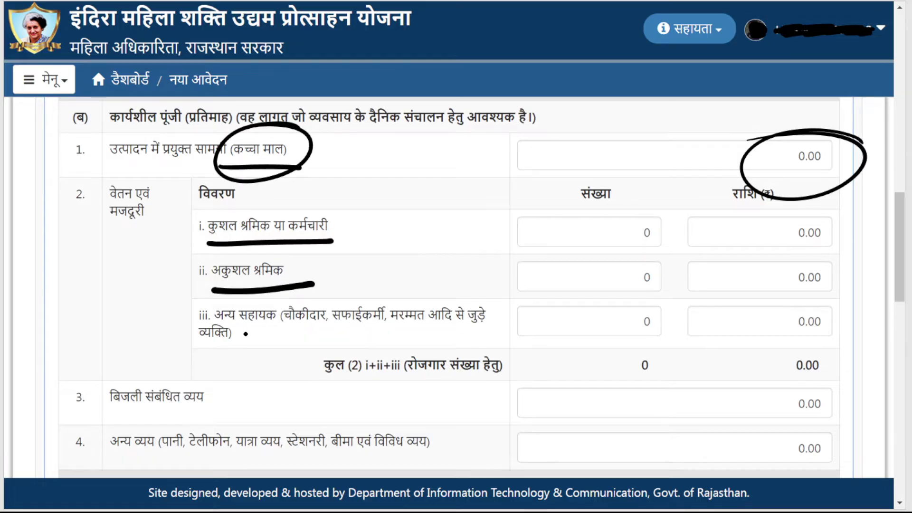
left_click_drag(602, 251, 697, 244)
left_click_drag(598, 294, 666, 284)
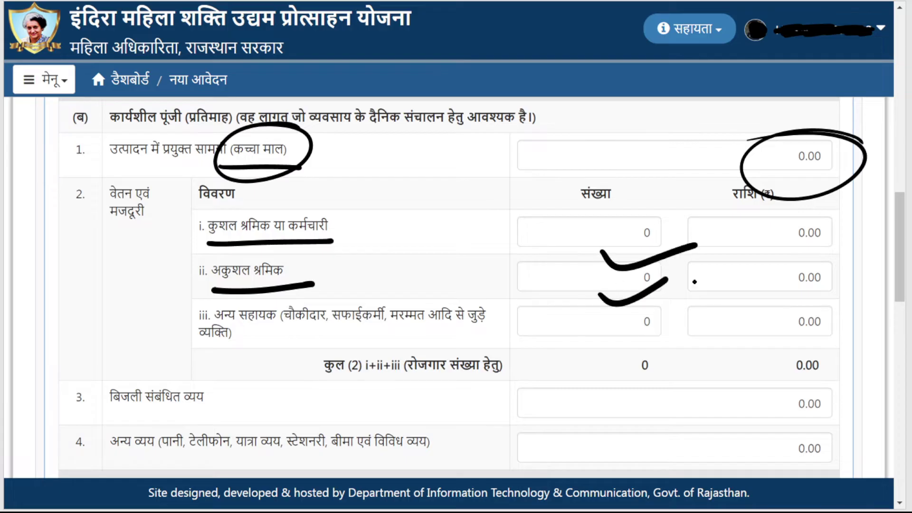
mouse_move(827, 212)
left_mouse_down()
mouse_move(708, 301)
mouse_move(827, 376)
mouse_move(692, 191)
left_mouse_up()
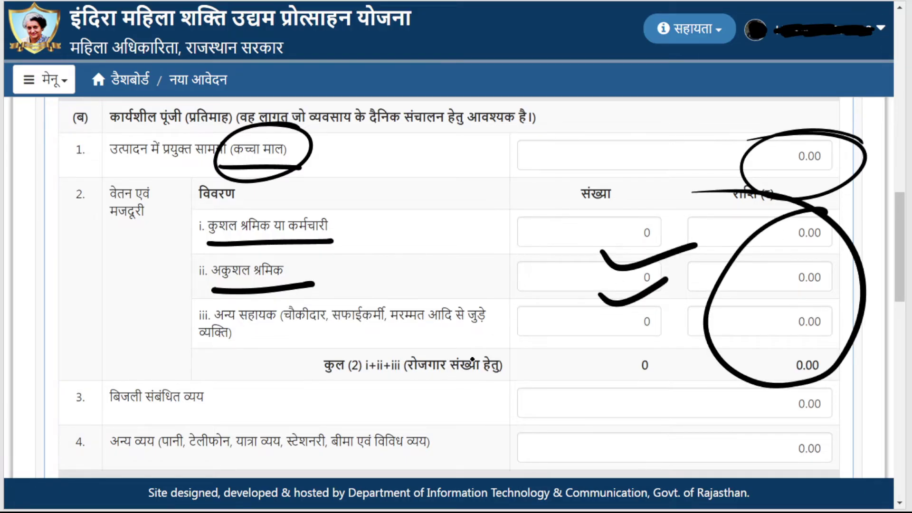
Circle प्रतिमाह, underline the बिजली and अन्य व्यय expense items, and circle the 300000.00 total in the कुल (ब) row
mouse_move(229, 107)
left_mouse_down()
mouse_move(212, 102)
mouse_move(243, 129)
mouse_move(240, 110)
left_mouse_up()
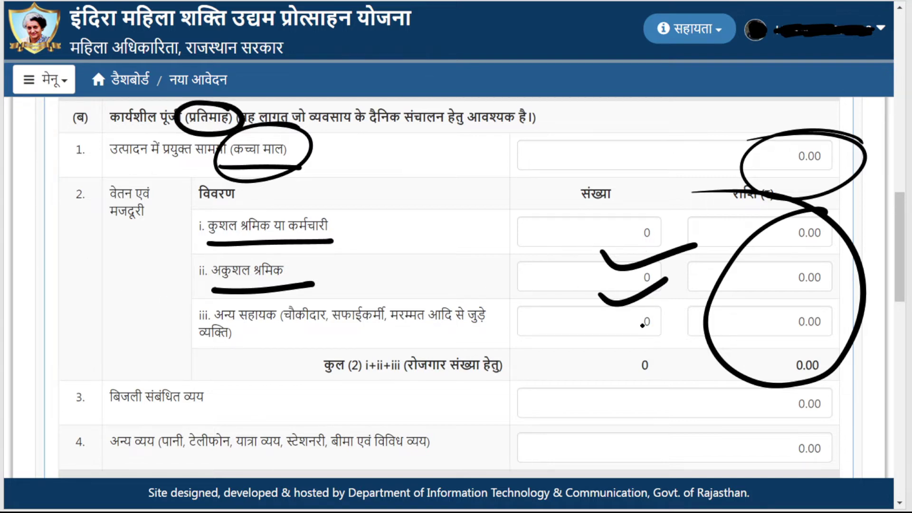
left_click_drag(162, 408, 258, 405)
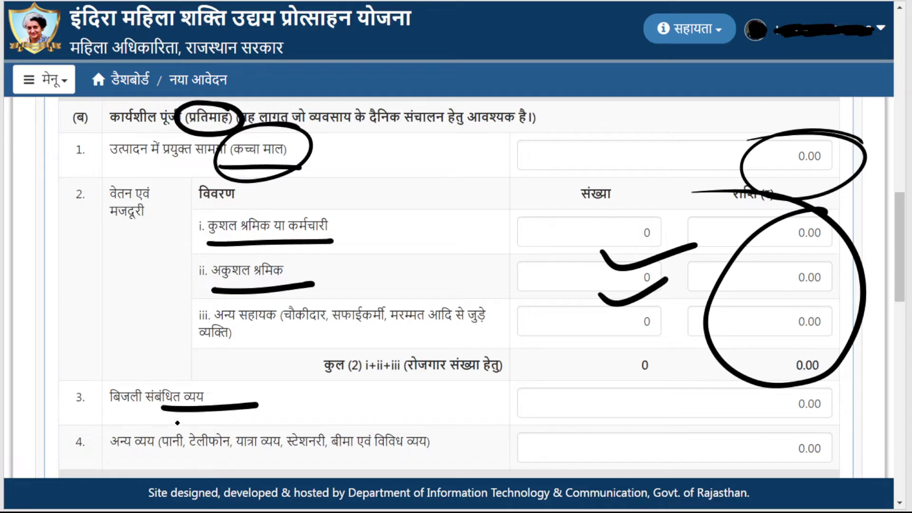
left_click_drag(357, 464, 472, 454)
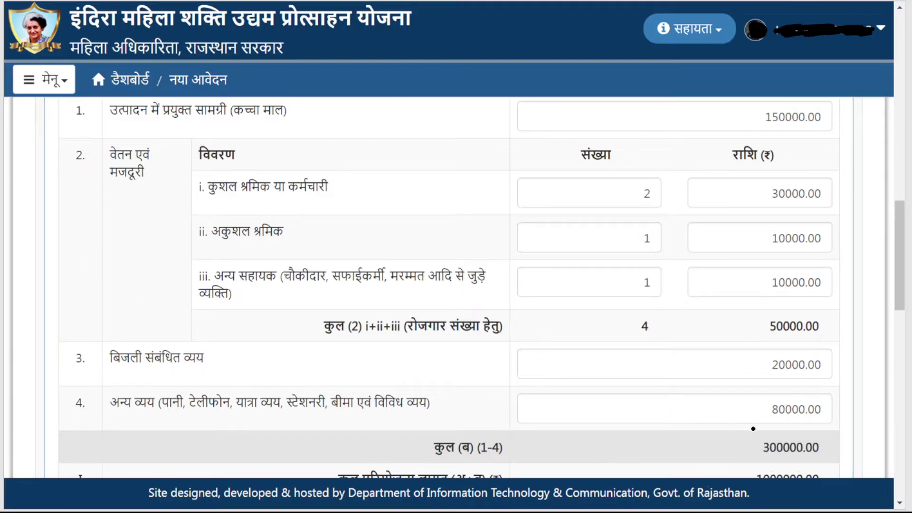
mouse_move(824, 436)
left_mouse_down()
mouse_move(827, 444)
mouse_move(769, 429)
left_mouse_up()
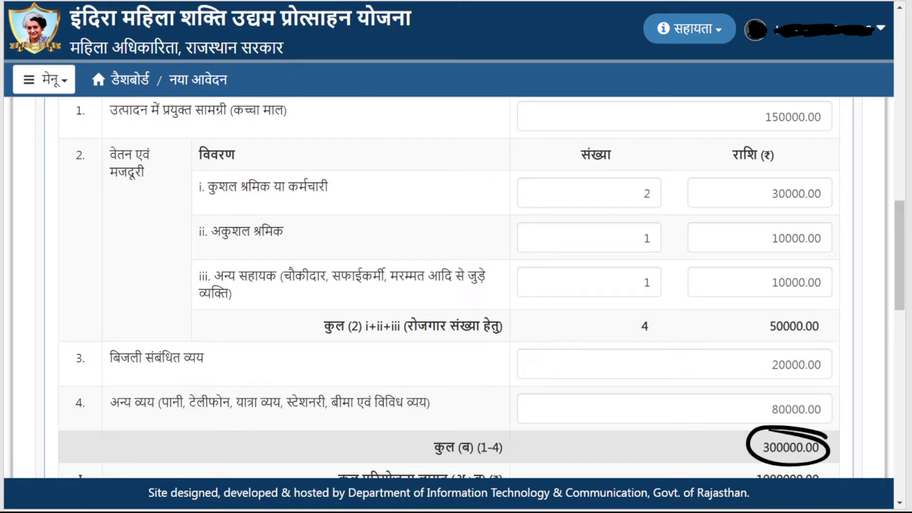
Underline कुल परियोजना लागत, circle and tick its 1000000.00 amount, and circle the स्वयं का अंशदान label
key("Right")
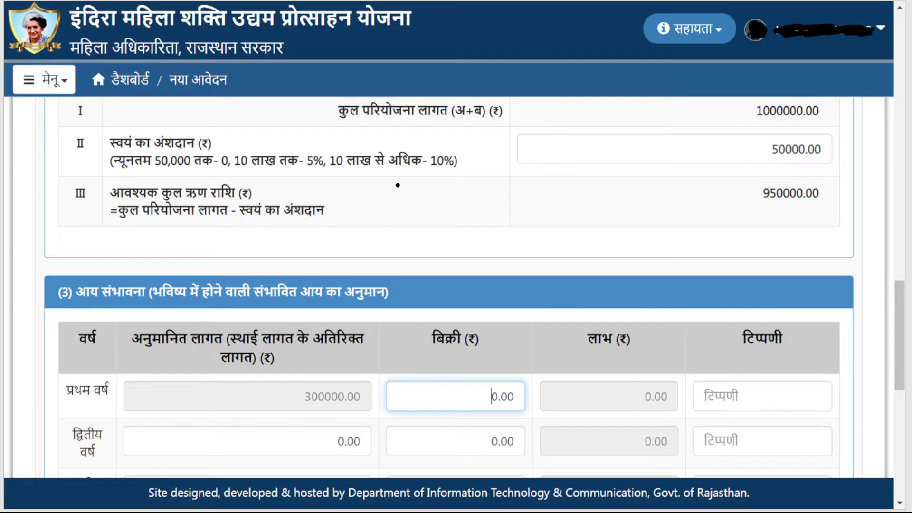
left_click_drag(348, 118, 473, 116)
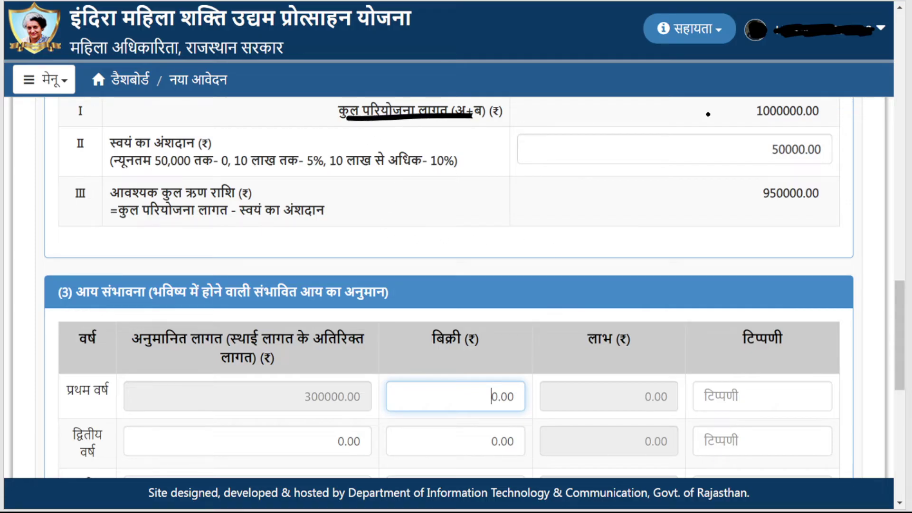
mouse_move(829, 109)
left_mouse_down()
mouse_move(776, 129)
mouse_move(846, 112)
left_mouse_up()
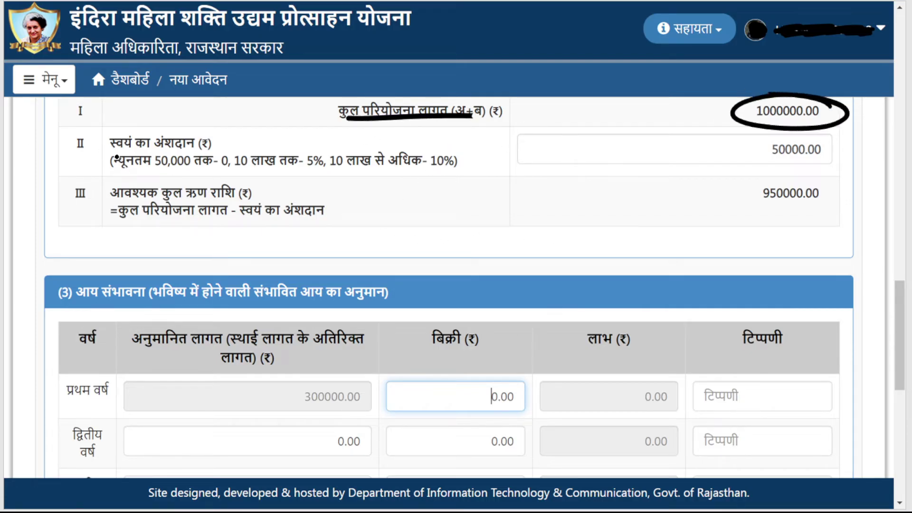
mouse_move(214, 124)
left_mouse_down()
mouse_move(157, 117)
mouse_move(112, 143)
mouse_move(193, 151)
mouse_move(218, 126)
left_mouse_up()
left_click_drag(836, 123, 876, 113)
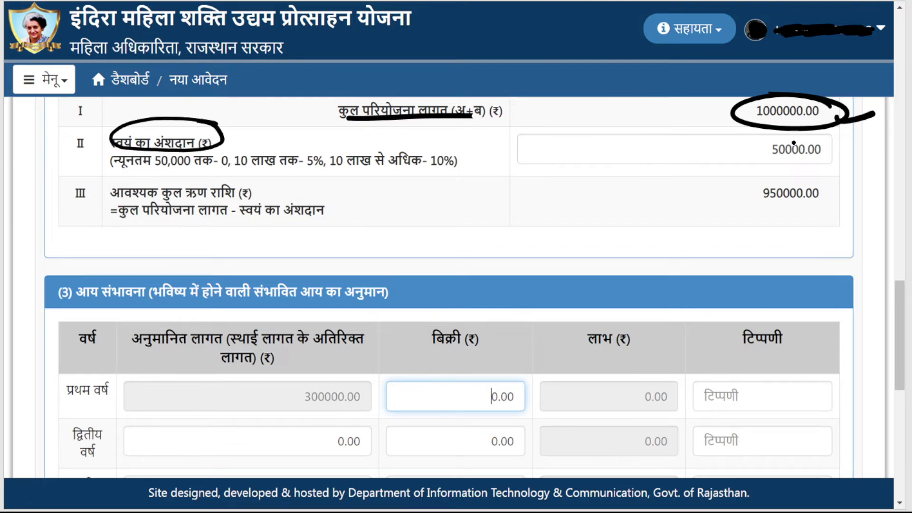
Underline 5%, circle the 50000.00 contribution, and handwrite a boxed 50,000 with an arrow pointing to it
left_click_drag(298, 172, 322, 174)
mouse_move(824, 149)
left_mouse_down()
mouse_move(760, 139)
mouse_move(834, 143)
left_mouse_up()
mouse_move(546, 133)
left_mouse_down()
mouse_move(546, 151)
mouse_move(563, 128)
left_mouse_up()
left_click(590, 143)
left_click_drag(573, 132, 590, 157)
mouse_move(600, 134)
left_mouse_down()
mouse_move(604, 144)
mouse_move(617, 130)
left_mouse_up()
mouse_move(644, 123)
left_mouse_down()
mouse_move(666, 125)
mouse_move(492, 172)
mouse_move(517, 117)
mouse_move(670, 131)
mouse_move(677, 147)
mouse_move(634, 157)
mouse_move(729, 162)
left_mouse_up()
left_click(669, 121)
mouse_move(707, 154)
left_mouse_down()
mouse_move(718, 173)
mouse_move(701, 177)
left_mouse_up()
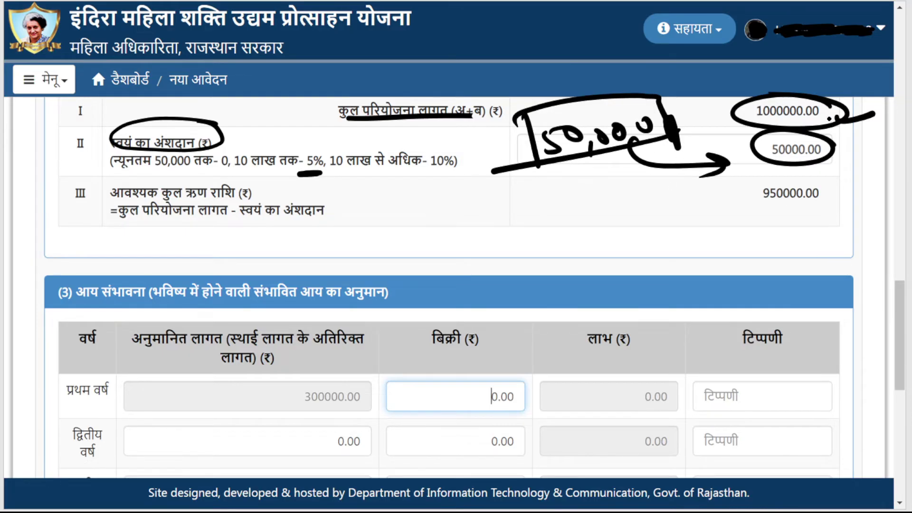
Tick the project cost and own contribution, circle the 950000.00 loan amount, and handwrite circled 9.5 लाख and 2.5 लाख notes
left_click_drag(837, 122, 876, 122)
left_click_drag(835, 154, 884, 147)
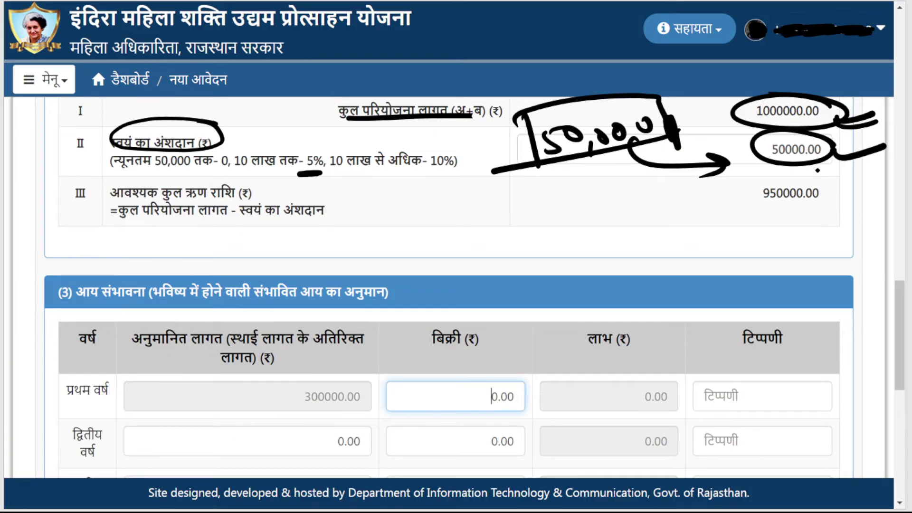
left_click_drag(846, 189, 744, 167)
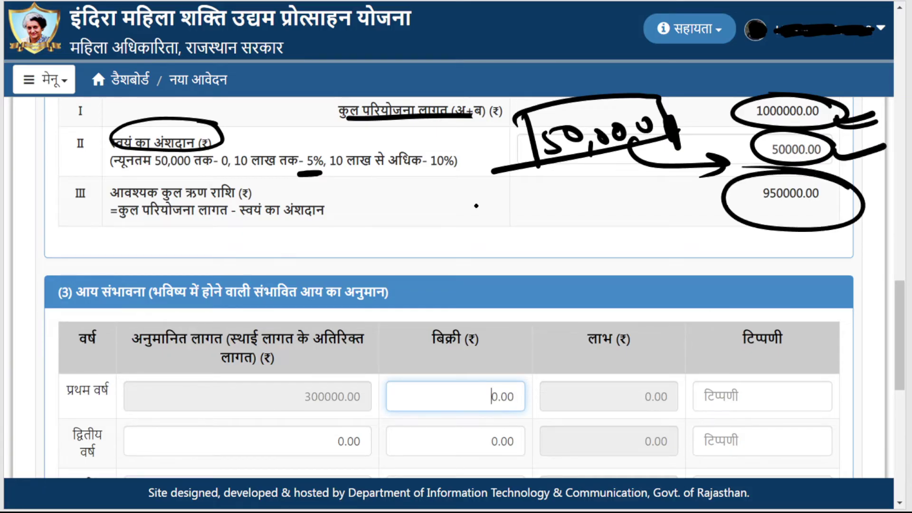
mouse_move(460, 202)
left_mouse_down()
mouse_move(452, 219)
mouse_move(528, 193)
mouse_move(579, 192)
mouse_move(586, 216)
mouse_move(518, 259)
mouse_move(618, 271)
mouse_move(760, 225)
mouse_move(689, 202)
mouse_move(613, 290)
left_mouse_up()
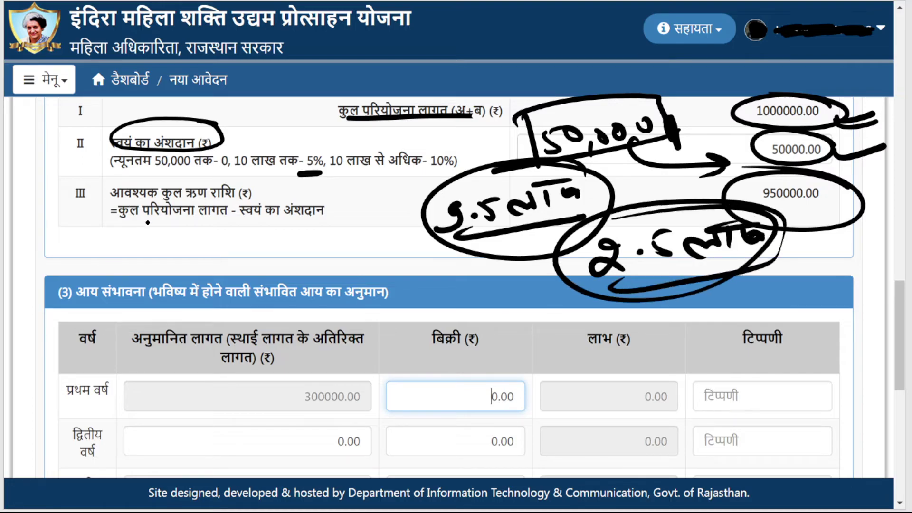
Handwrite an underlined 3 साल with a curved arrow beneath the आवश्यक कुल ऋण राशि row
left_click_drag(149, 234, 160, 251)
left_click_drag(196, 219, 209, 243)
left_click_drag(207, 230, 220, 230)
mouse_move(218, 219)
left_mouse_down()
mouse_move(223, 237)
mouse_move(235, 237)
left_mouse_up()
left_click_drag(269, 212, 259, 237)
left_click_drag(190, 217, 275, 206)
mouse_move(147, 273)
left_mouse_down()
mouse_move(297, 236)
mouse_move(355, 250)
mouse_move(334, 239)
left_mouse_up()
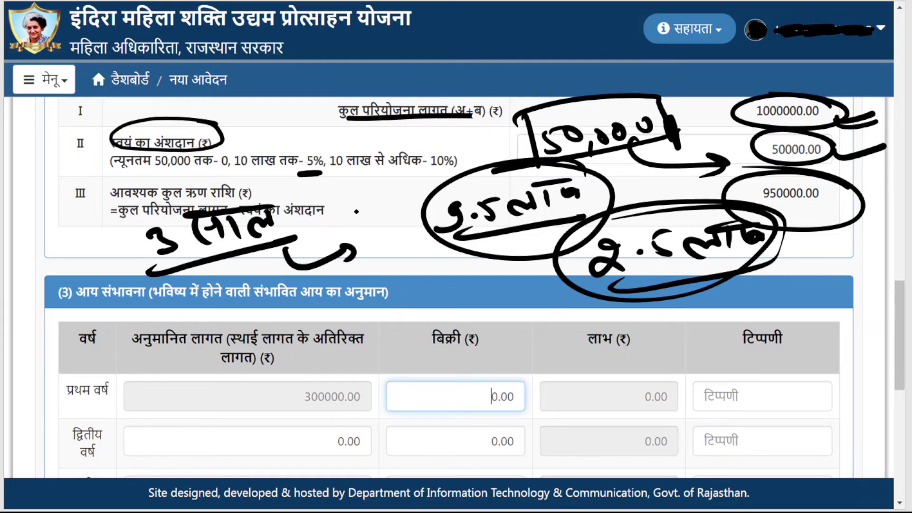
Draw another arrow from the 3 साल note, underline आवश्यक कुल ऋण राशि, tick its 950000.00 amount, and underline the आय संभावना heading
mouse_move(272, 248)
left_mouse_down()
mouse_move(270, 261)
mouse_move(364, 266)
mouse_move(368, 276)
left_mouse_up()
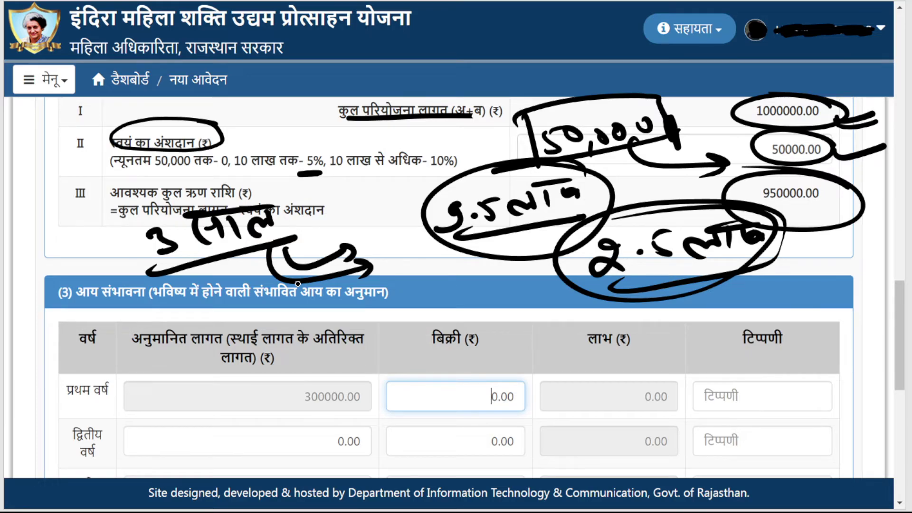
left_click_drag(166, 202, 219, 208)
left_click_drag(158, 224, 232, 223)
left_click_drag(835, 205, 905, 208)
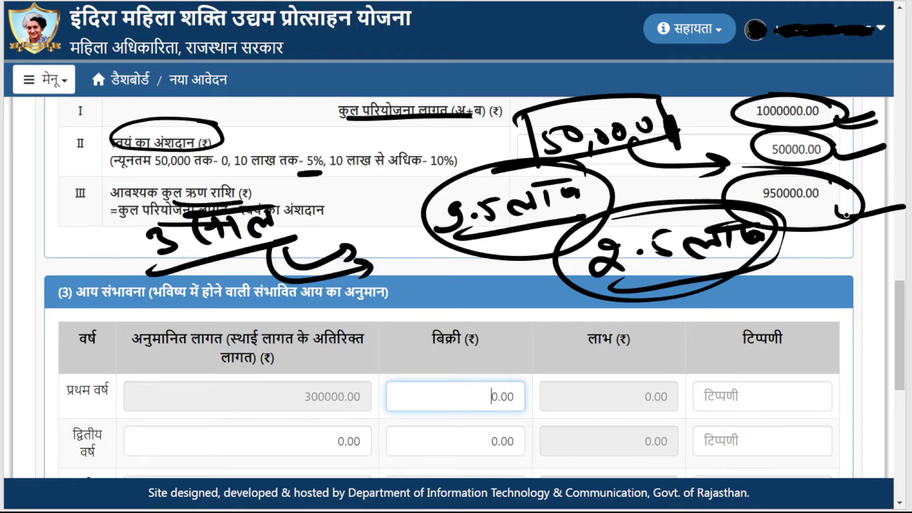
left_click_drag(103, 300, 184, 300)
left_click_drag(268, 300, 342, 302)
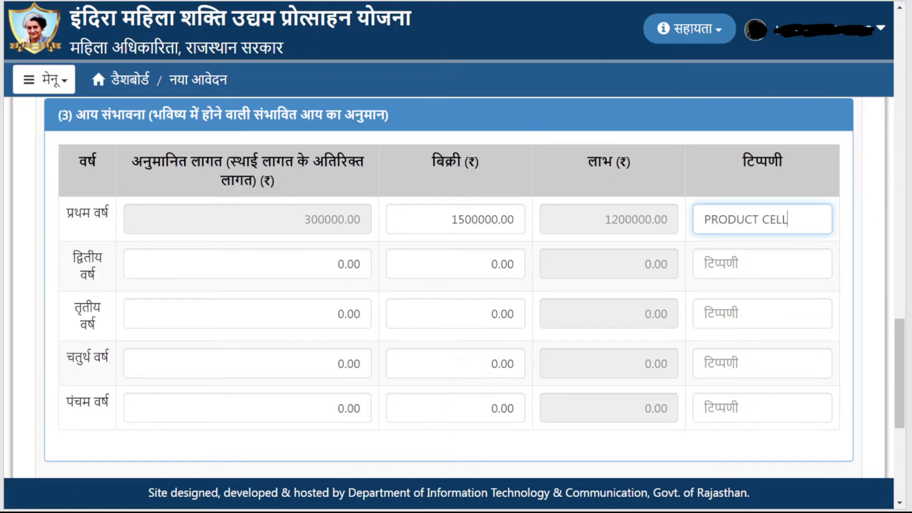
Circle the first-year 300000.00 cost and 1500000.00 sales, underline प्रथम वर्ष, and add a handwritten note and arrow above the बिक्री column
mouse_move(280, 212)
left_mouse_down()
mouse_move(366, 204)
mouse_move(252, 202)
left_mouse_up()
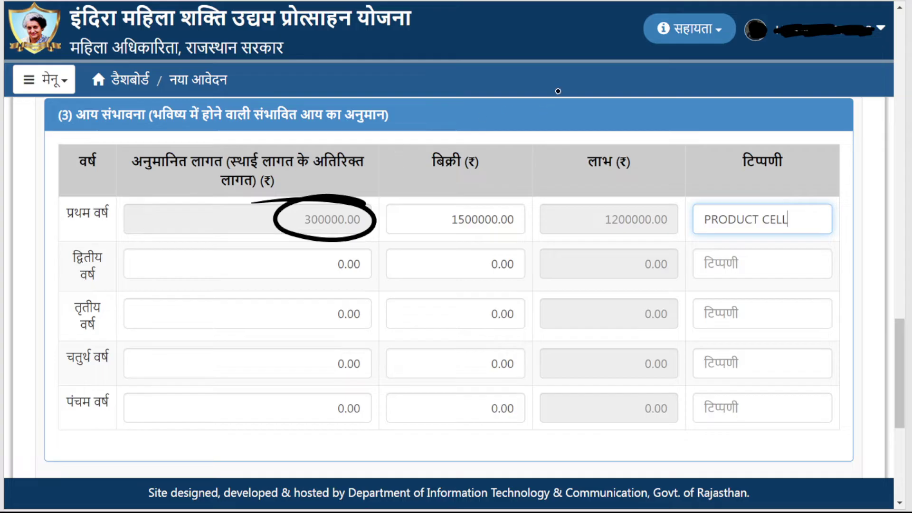
mouse_move(521, 107)
left_mouse_down()
mouse_move(529, 119)
mouse_move(550, 117)
left_mouse_up()
mouse_move(554, 98)
left_mouse_down()
mouse_move(603, 105)
mouse_move(402, 172)
mouse_move(425, 171)
left_mouse_up()
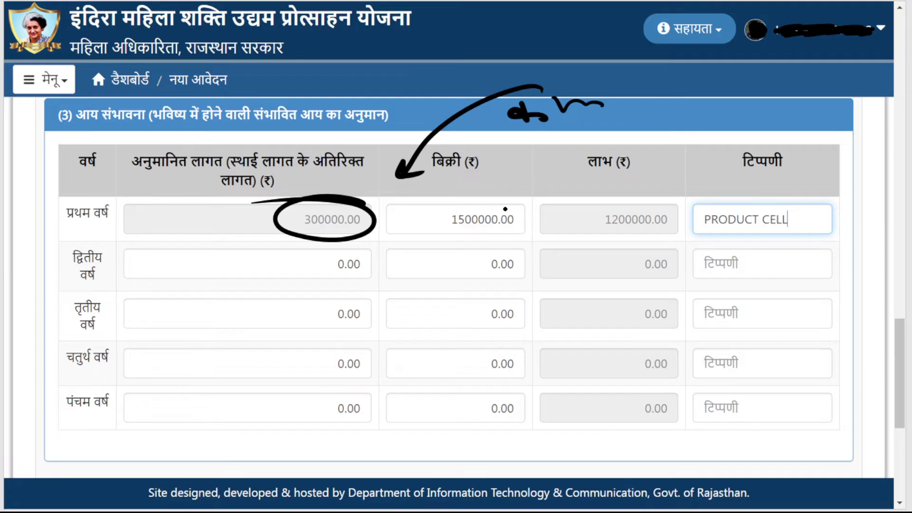
left_click_drag(77, 240, 147, 234)
mouse_move(520, 204)
left_mouse_down()
mouse_move(459, 252)
mouse_move(460, 192)
left_mouse_up()
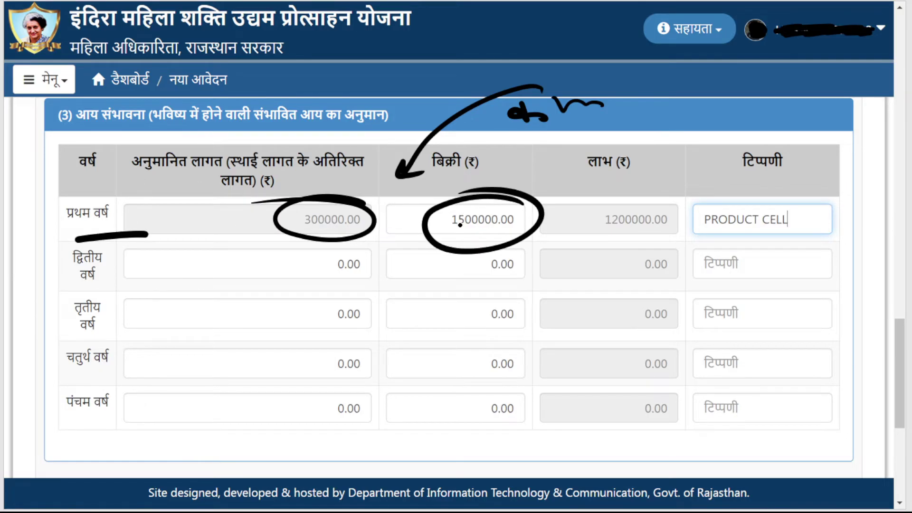
Circle लाभ, its 1200000.00 amount and टिप्पणी, point to and underline PRODUCT CELL, and mark the second-year and third-year cost fields
mouse_move(603, 139)
left_mouse_down()
mouse_move(618, 191)
mouse_move(685, 216)
left_mouse_up()
mouse_move(802, 151)
left_mouse_down()
mouse_move(725, 188)
mouse_move(734, 153)
left_mouse_up()
mouse_move(823, 183)
left_mouse_down()
mouse_move(828, 214)
mouse_move(800, 238)
left_mouse_up()
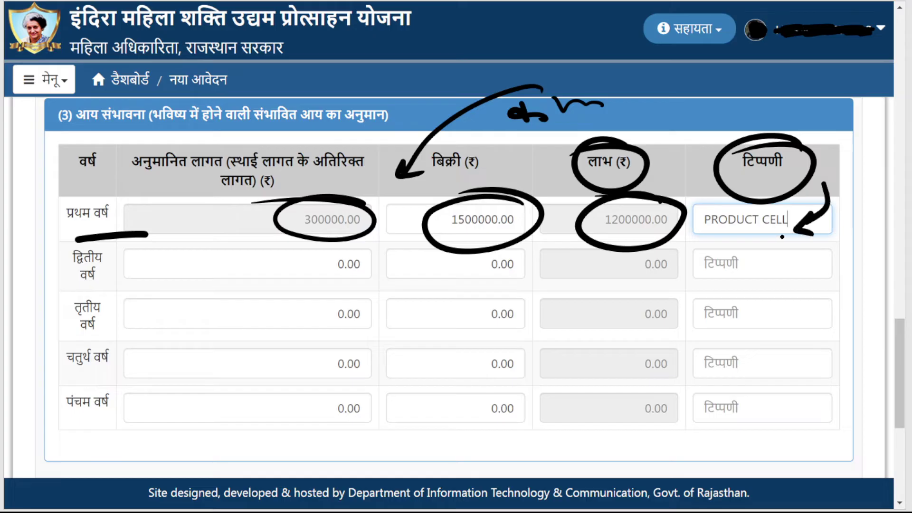
left_click_drag(690, 235, 803, 231)
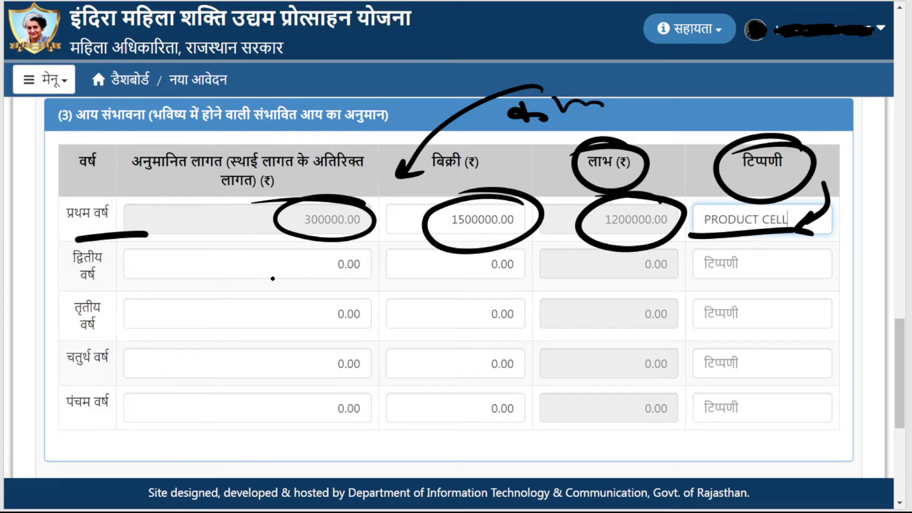
left_click_drag(283, 274, 341, 260)
left_click_drag(276, 306, 358, 293)
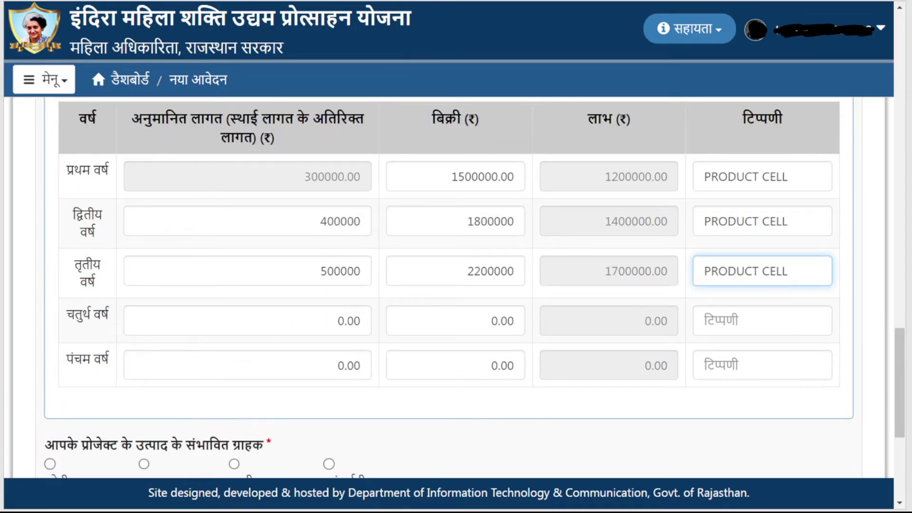
Underline the संभावित ग्राहक question, circle the राज्य स्तर तक and क्षेत्रीय स्तर तक options, and tick the क्षेत्रीय option
left_click_drag(78, 457, 152, 453)
left_click_drag(211, 456, 263, 454)
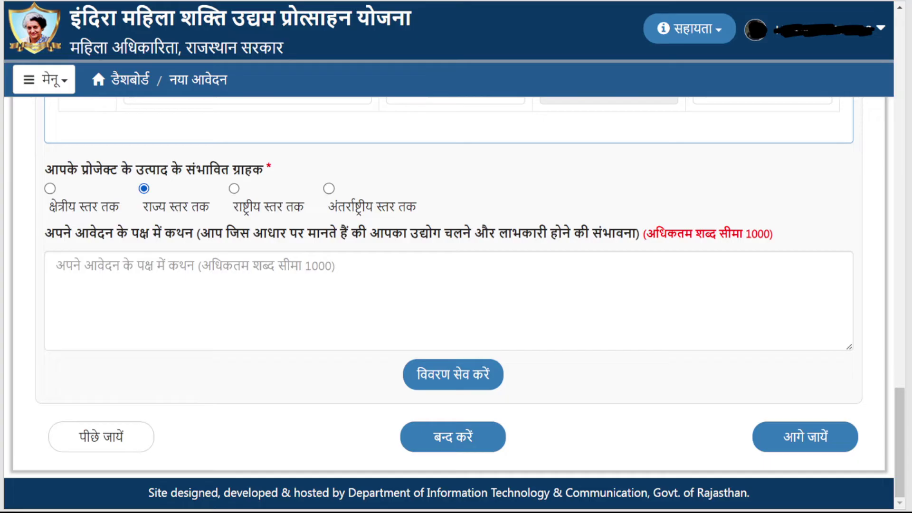
mouse_move(107, 179)
left_mouse_down()
mouse_move(173, 176)
mouse_move(130, 186)
mouse_move(223, 189)
mouse_move(177, 174)
left_mouse_up()
mouse_move(65, 183)
left_mouse_down()
mouse_move(24, 194)
mouse_move(133, 209)
mouse_move(53, 170)
left_mouse_up()
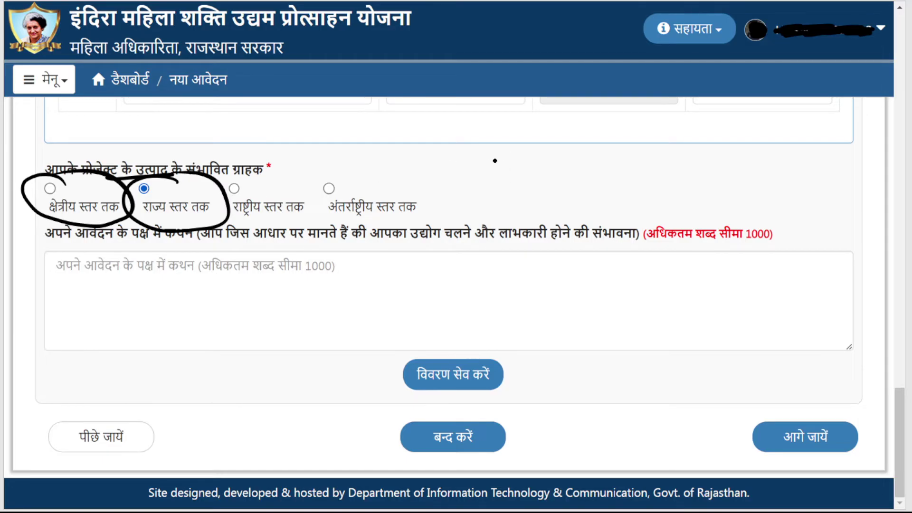
left_click_drag(72, 180, 153, 150)
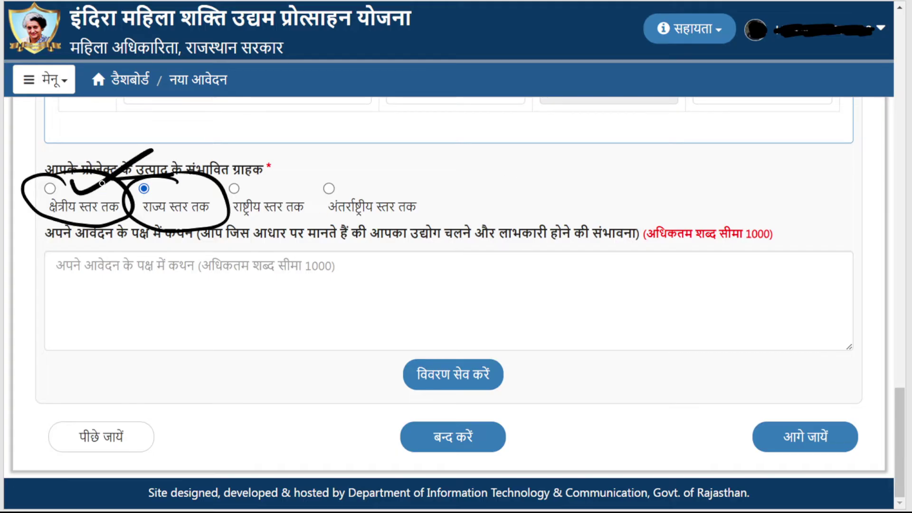
Underline key words of the अपने आवेदन के पक्ष में कथन label and draw an arrow into its text box
left_click_drag(60, 246, 128, 246)
left_click_drag(189, 246, 226, 244)
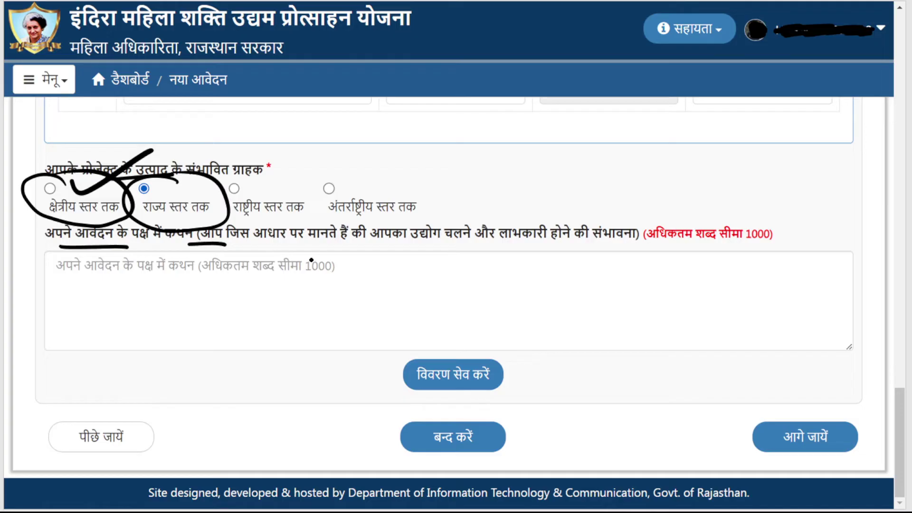
mouse_move(313, 251)
left_mouse_down()
mouse_move(285, 284)
mouse_move(300, 287)
left_mouse_up()
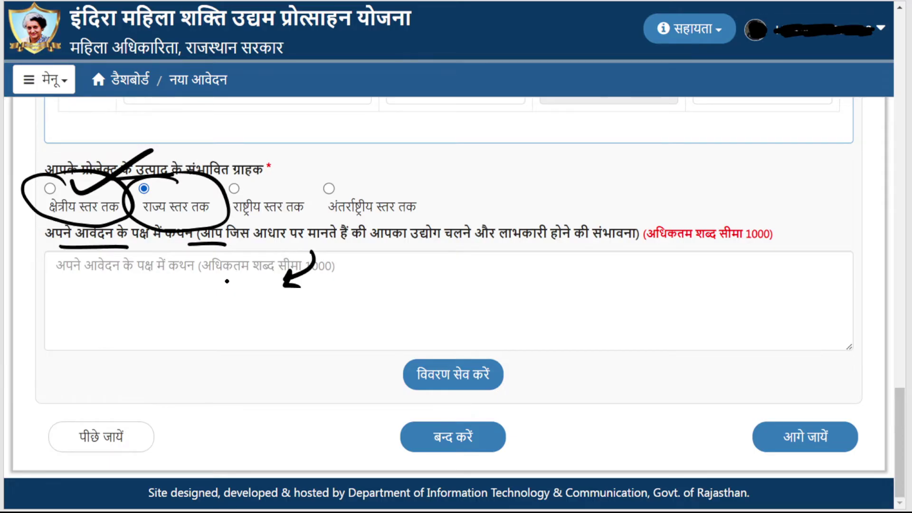
left_click_drag(265, 244, 316, 241)
left_click_drag(398, 246, 440, 246)
left_click_drag(510, 244, 555, 245)
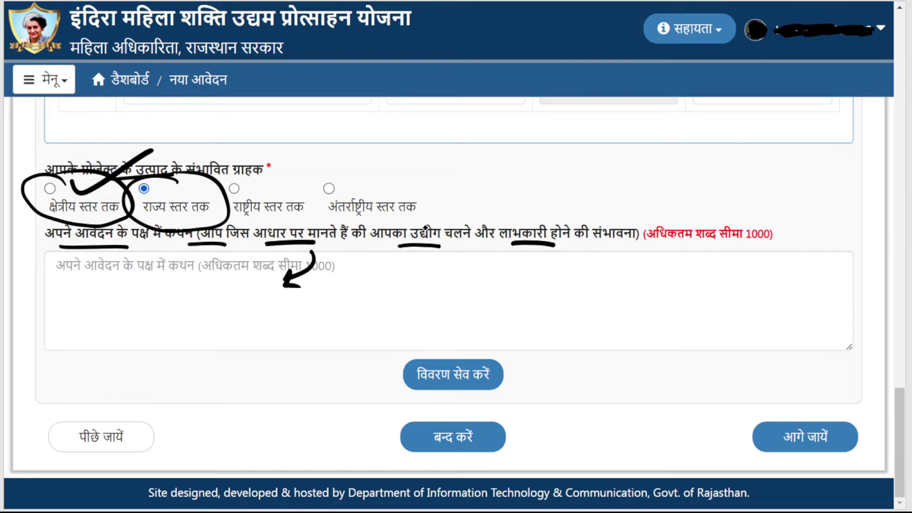
Draw two ticks in the statement box, underline the 1000-word limit, and mark the विवरण सेव करें option
left_click_drag(412, 295, 464, 294)
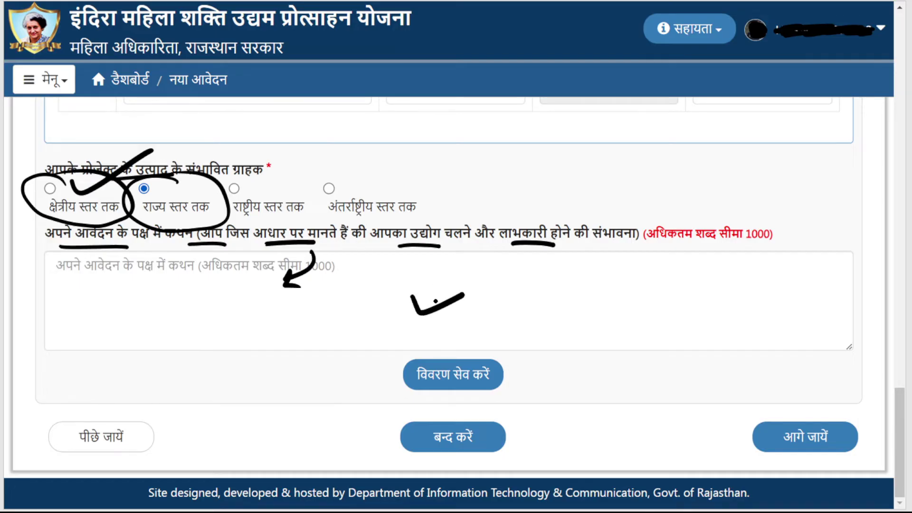
left_click_drag(332, 299, 415, 288)
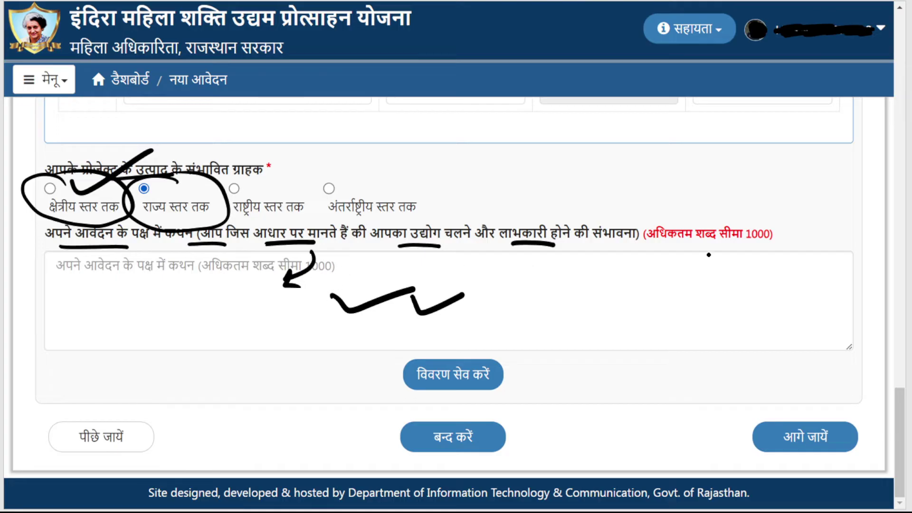
left_click_drag(690, 244, 774, 252)
left_click_drag(630, 273, 592, 295)
mouse_move(540, 376)
left_mouse_down()
mouse_move(381, 401)
mouse_move(429, 338)
left_mouse_up()
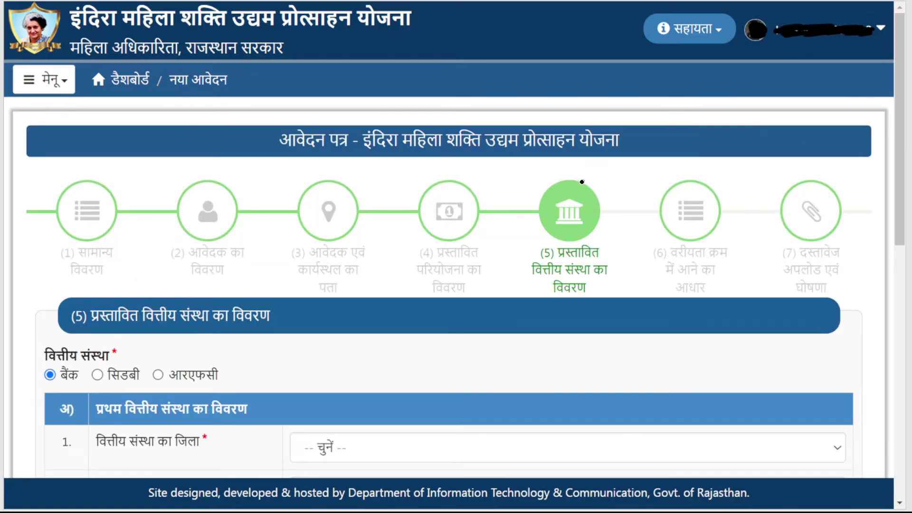
Tick stage (5) प्रस्तावित वित्तीय संस्था का विवरण and underline the बैंक, सिडबी and आरएफसी choices
left_click_drag(582, 181, 644, 178)
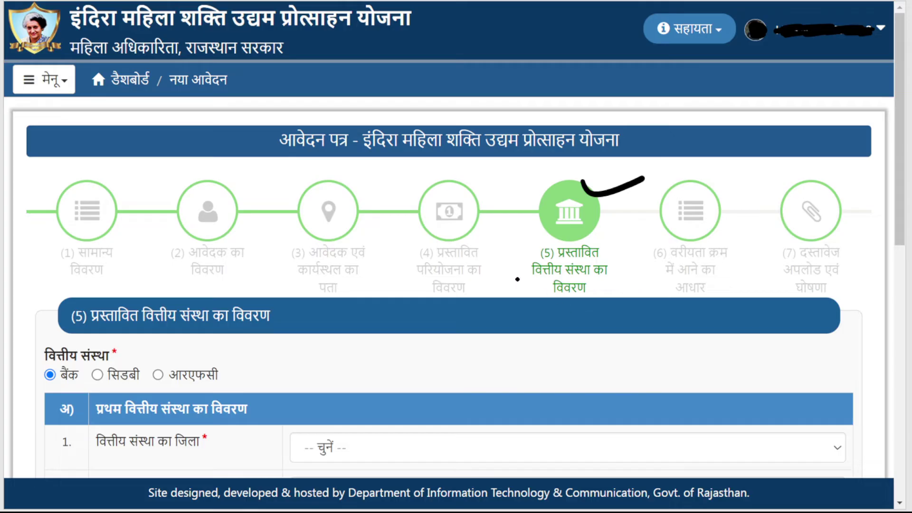
left_click_drag(47, 393, 89, 391)
mouse_move(113, 391)
left_mouse_down()
mouse_move(219, 393)
mouse_move(277, 361)
mouse_move(288, 388)
left_mouse_up()
mouse_move(43, 362)
left_mouse_down()
mouse_move(85, 352)
mouse_move(10, 362)
left_mouse_up()
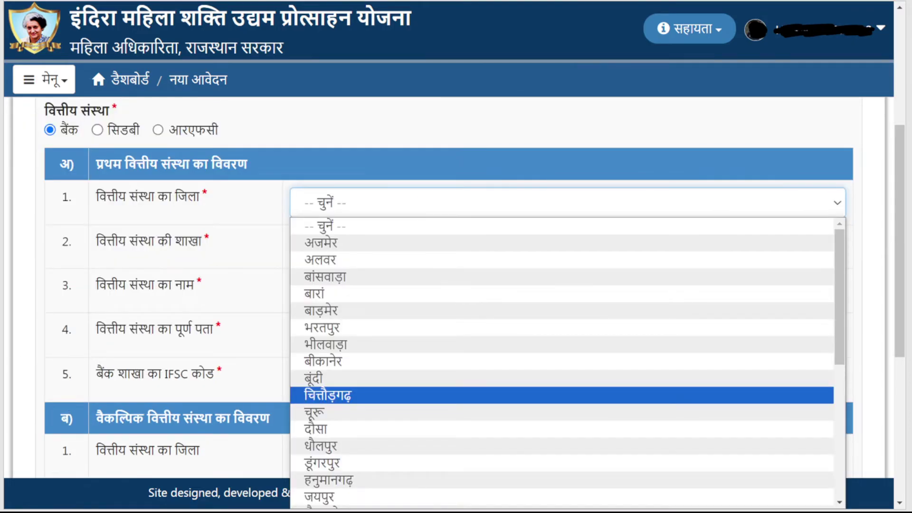
Underline वित्तीय संस्था का जिला, circle a district in the list, and circle the chosen district चूरू
left_click_drag(114, 212, 228, 207)
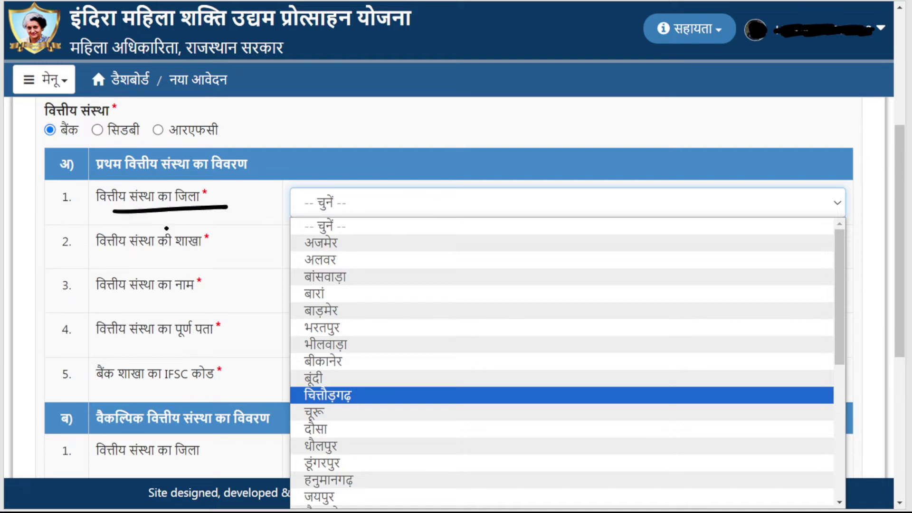
mouse_move(351, 380)
left_mouse_down()
mouse_move(380, 418)
mouse_move(270, 371)
left_mouse_up()
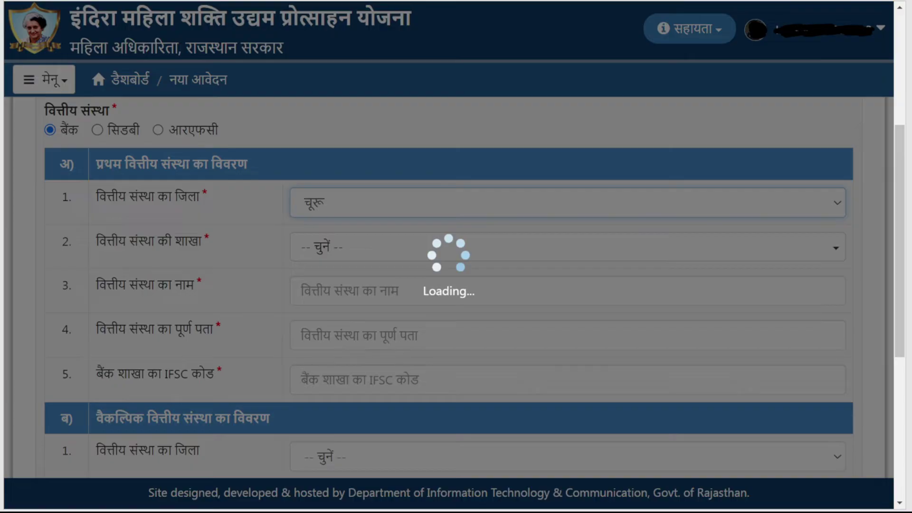
mouse_move(330, 196)
left_mouse_down()
mouse_move(353, 217)
mouse_move(290, 194)
left_mouse_up()
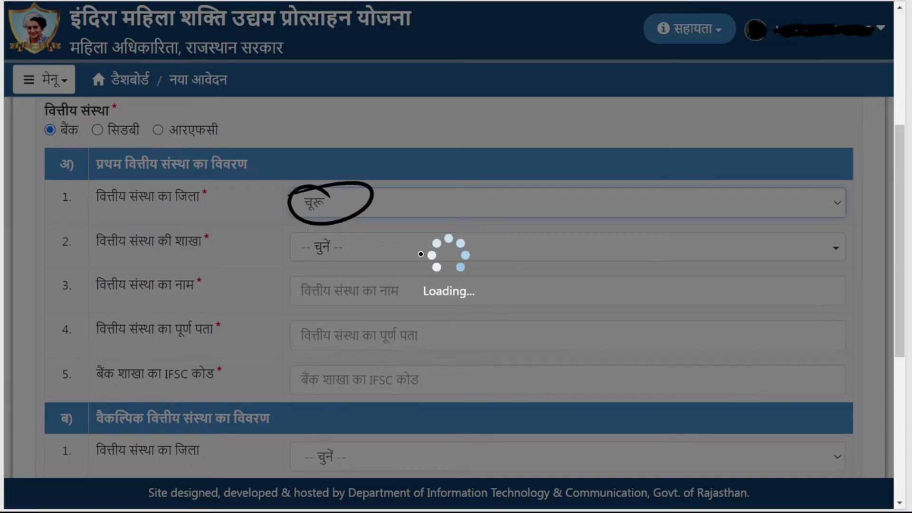
Mark the वित्तीय संस्था की शाखा label, circle the Search Branch field, and handwrite a note beside it
left_click_drag(191, 251, 97, 257)
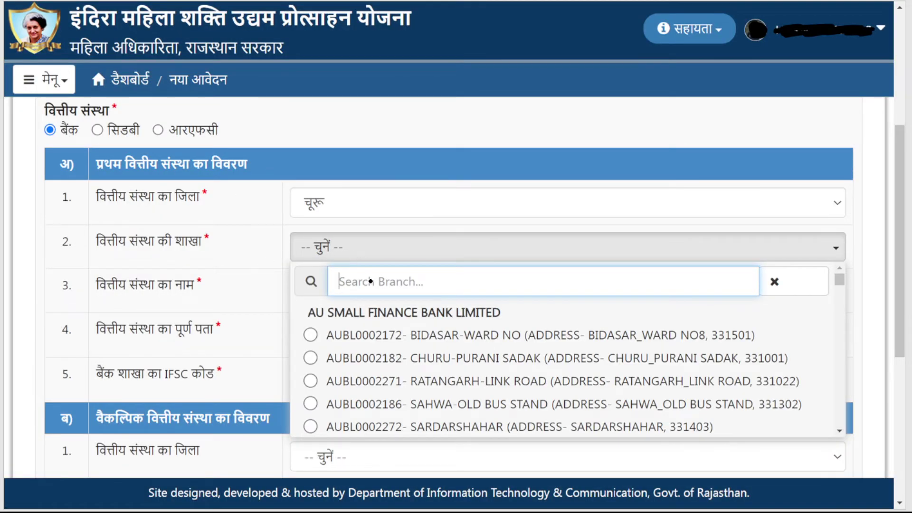
mouse_move(388, 275)
left_mouse_down()
mouse_move(332, 271)
mouse_move(446, 285)
mouse_move(381, 265)
left_mouse_up()
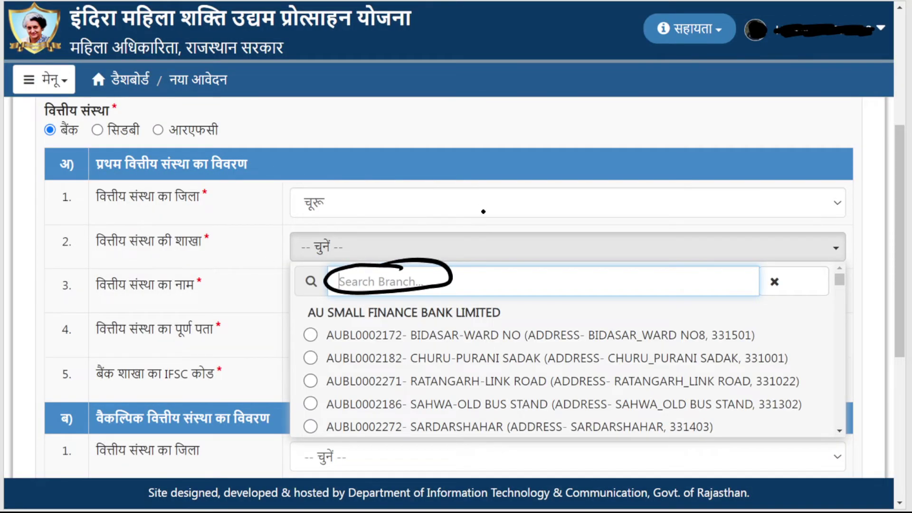
mouse_move(507, 277)
left_mouse_down()
mouse_move(494, 285)
mouse_move(565, 273)
mouse_move(641, 280)
left_mouse_up()
left_click_drag(564, 299, 665, 288)
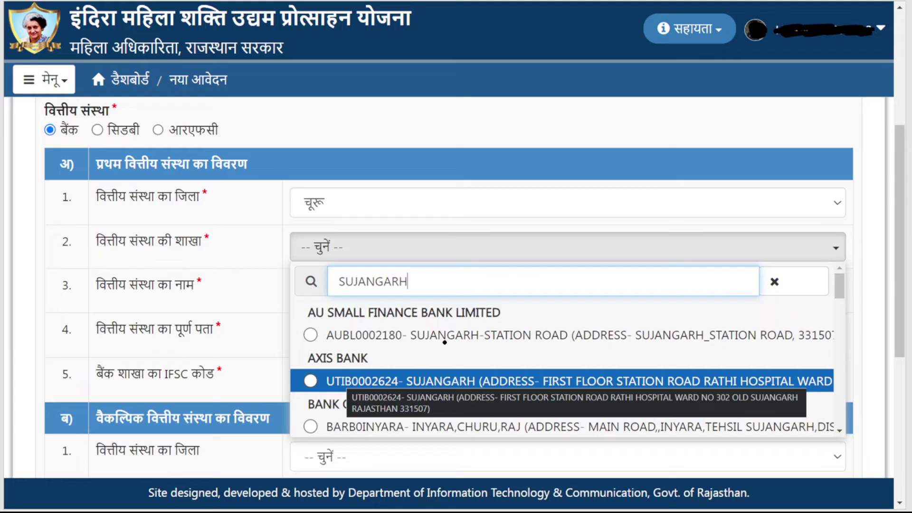
Browse the SUJANGARH branch results and choose the State Bank of India branch SBIN0031753- BIDASAR for the first institution
scroll(331, 337, "down", 3)
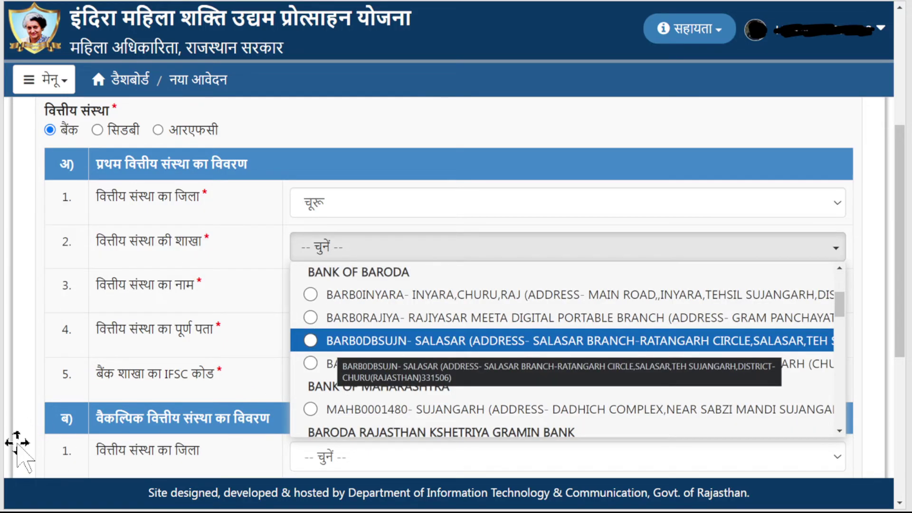
scroll(331, 340, "down", 3)
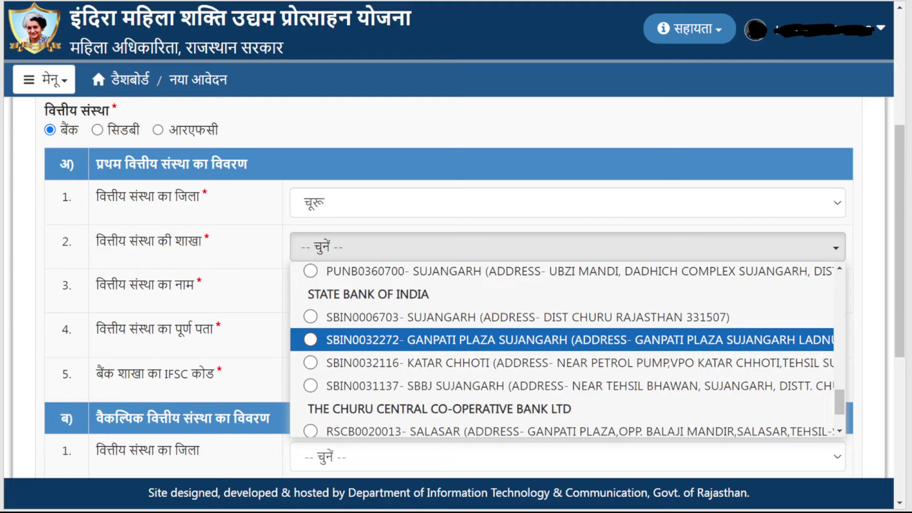
key("Return")
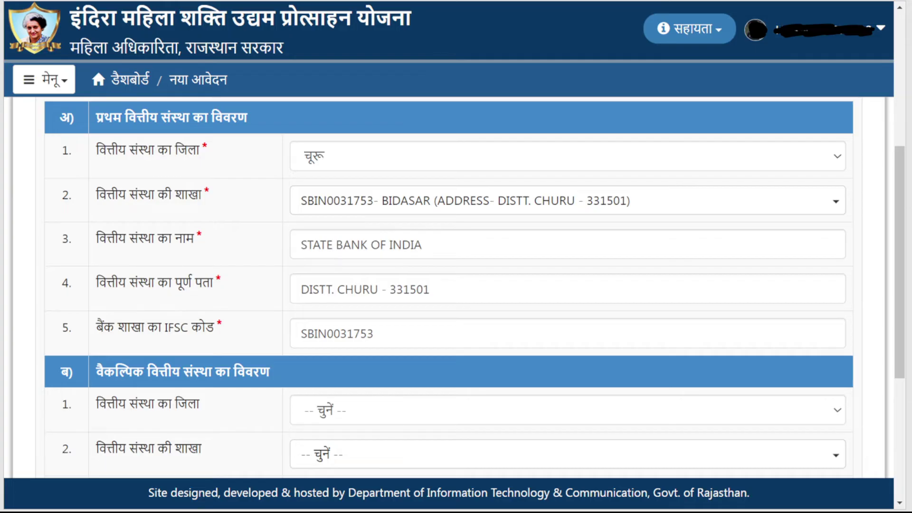
Underline BIDASAR, circle and tick the bank name, address and IFSC details, circle चूरू, and tick and point to the branch
mouse_move(408, 212)
left_mouse_down()
mouse_move(452, 214)
mouse_move(327, 379)
mouse_move(383, 225)
left_mouse_up()
left_click_drag(673, 191, 756, 169)
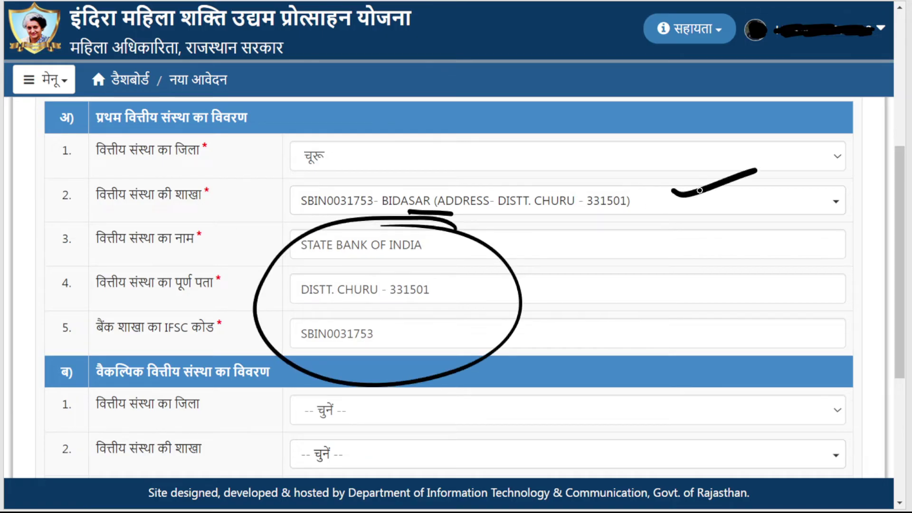
left_click_drag(483, 298, 551, 284)
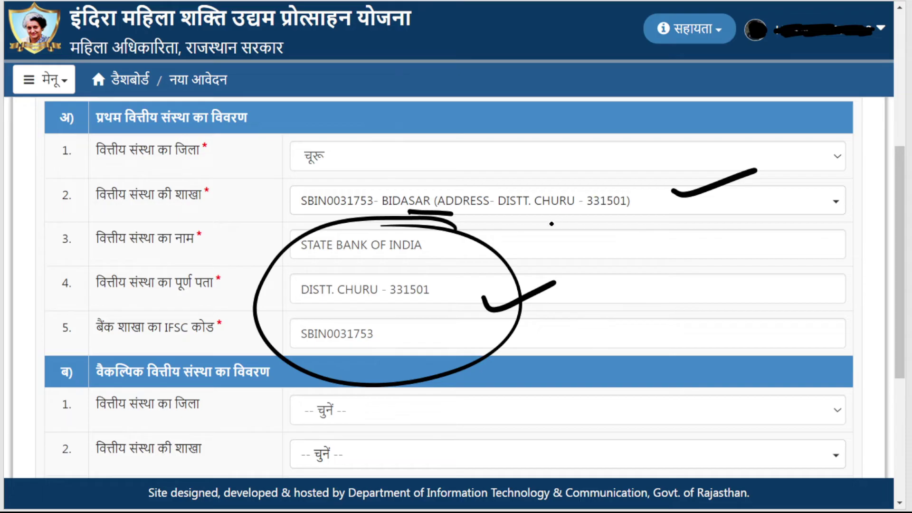
left_click_drag(341, 149, 307, 140)
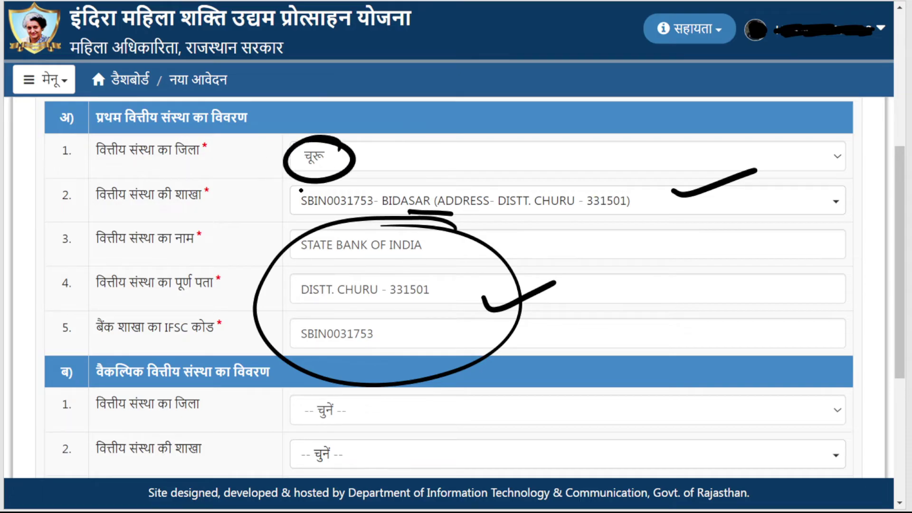
mouse_move(250, 214)
left_mouse_down()
mouse_move(308, 203)
mouse_move(288, 223)
left_mouse_up()
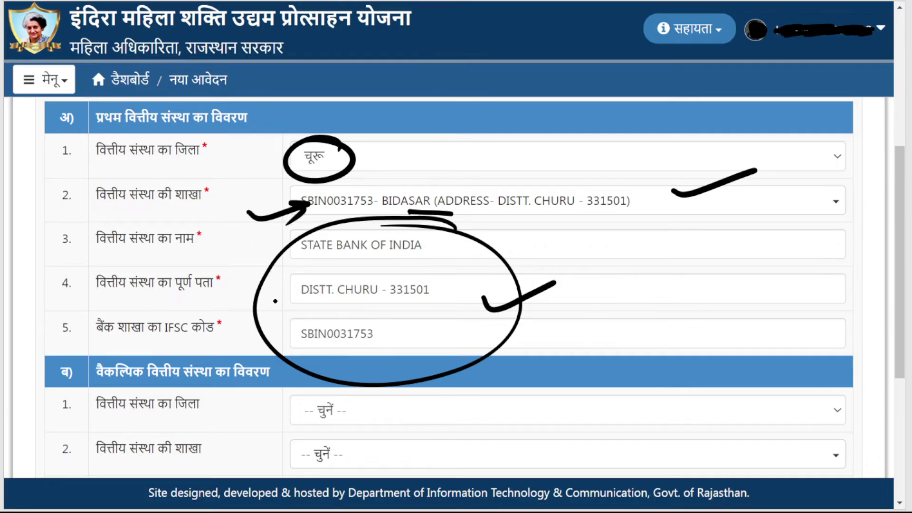
Mark the प्रथम वित्तीय संस्था heading, write beside its details, and select चूरू as the alternative institution's district
mouse_move(284, 113)
left_mouse_down()
mouse_move(264, 102)
mouse_move(109, 103)
mouse_move(102, 135)
mouse_move(209, 132)
mouse_move(287, 114)
mouse_move(281, 108)
left_mouse_up()
mouse_move(596, 272)
left_mouse_down()
mouse_move(652, 258)
mouse_move(661, 278)
left_mouse_up()
left_click_drag(595, 300, 638, 314)
mouse_move(586, 347)
left_mouse_down()
mouse_move(663, 362)
mouse_move(602, 411)
mouse_move(637, 417)
left_mouse_up()
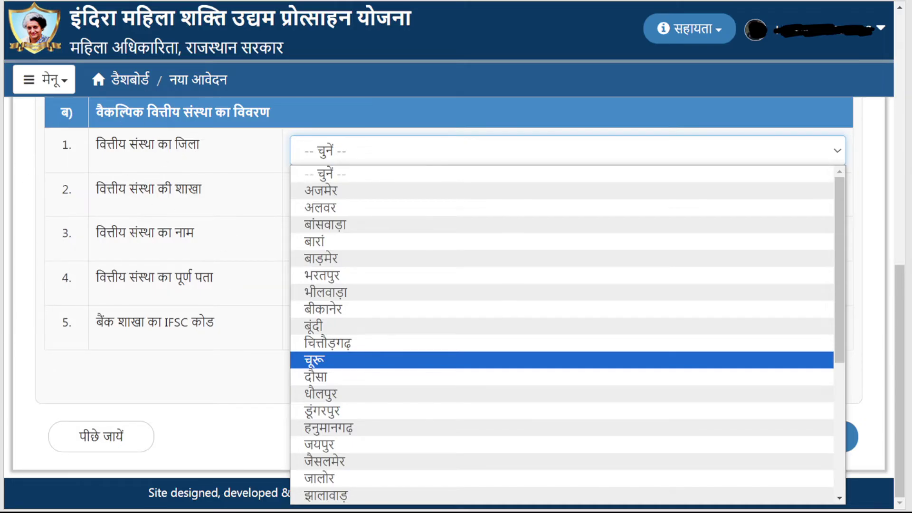
left_click(315, 361)
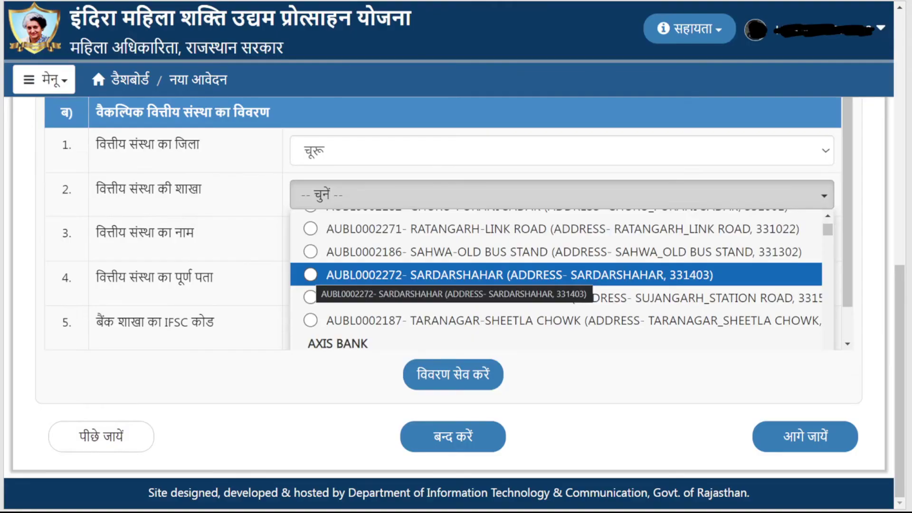
Choose AUBL0002272- SARDARSHAHAR as the branch of the alternative financial institution
left_click(315, 275)
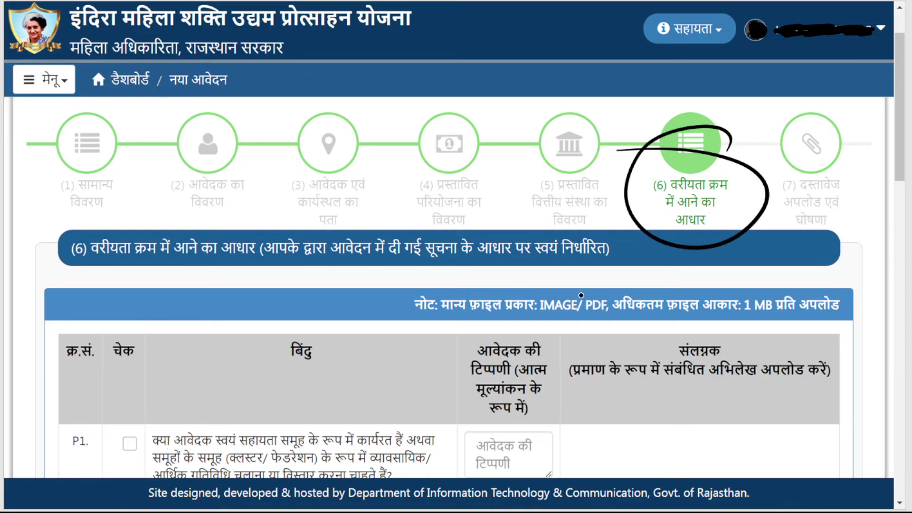
Underline मान्य फ़ाइल प्रकार and IMAGE, circle PDF and 1 MB in the stage 6 note, and underline आने का आधार in the heading
left_click_drag(459, 314, 528, 313)
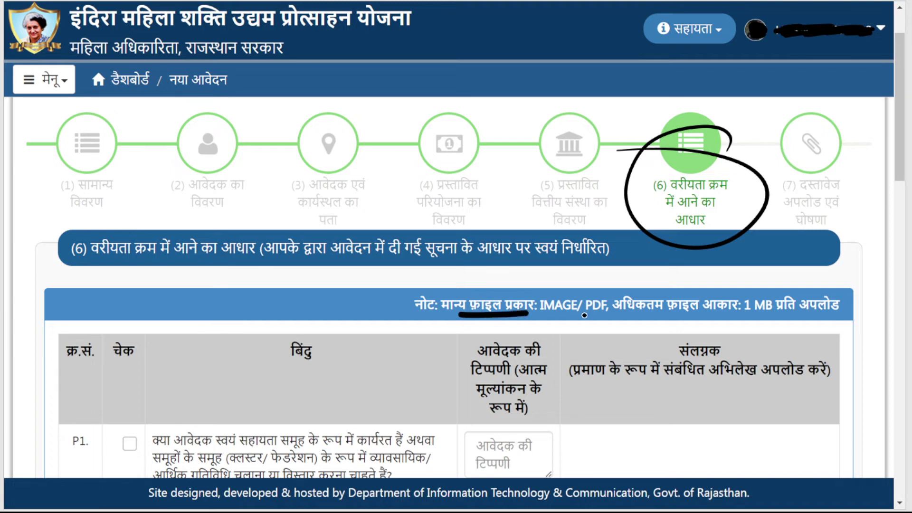
mouse_move(756, 286)
left_mouse_down()
mouse_move(734, 299)
mouse_move(789, 311)
mouse_move(724, 274)
left_mouse_up()
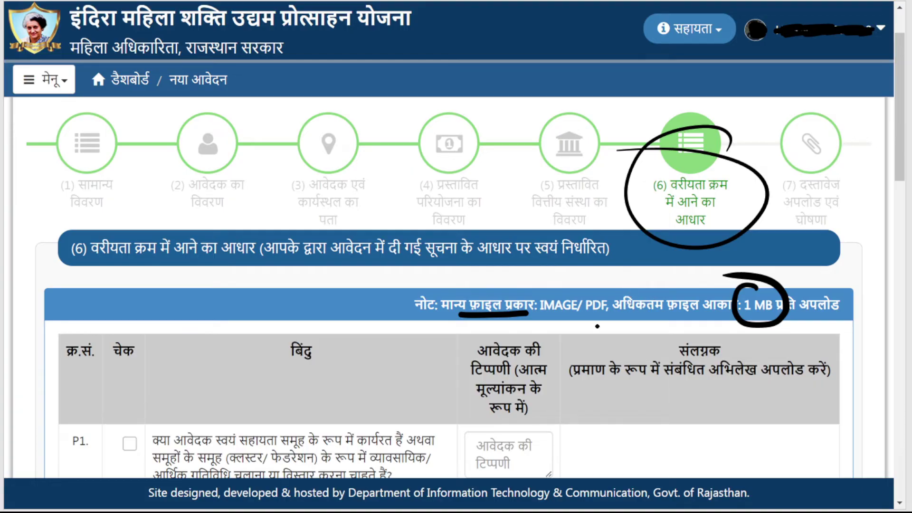
mouse_move(539, 320)
left_mouse_down()
mouse_move(585, 322)
mouse_move(625, 289)
mouse_move(581, 291)
left_mouse_up()
left_click_drag(170, 267, 241, 268)
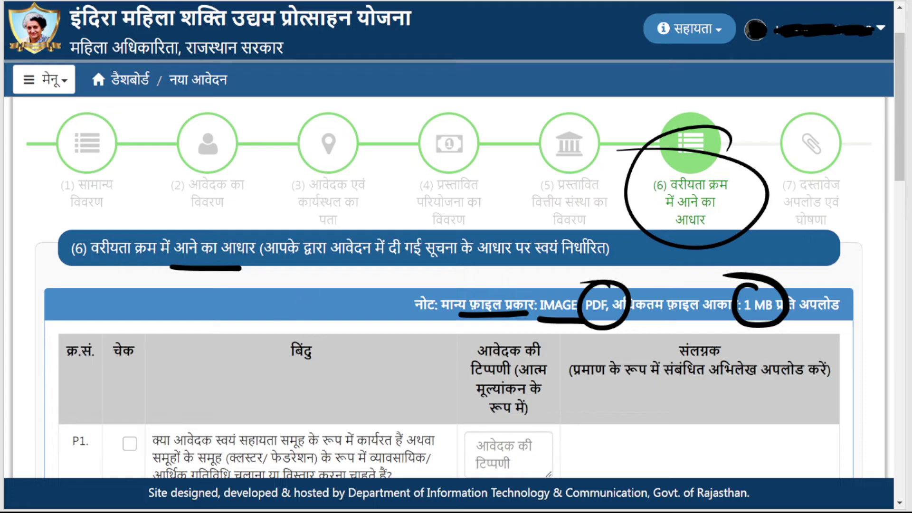
Circle the YES remark in row P15 and cross out that row's file upload
scroll(456, 285, "down", 5)
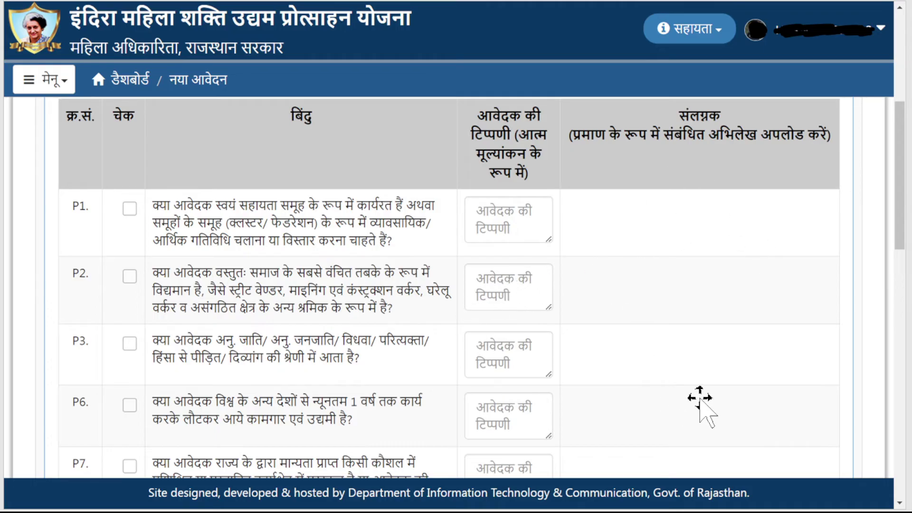
scroll(205, 356, "down", 7)
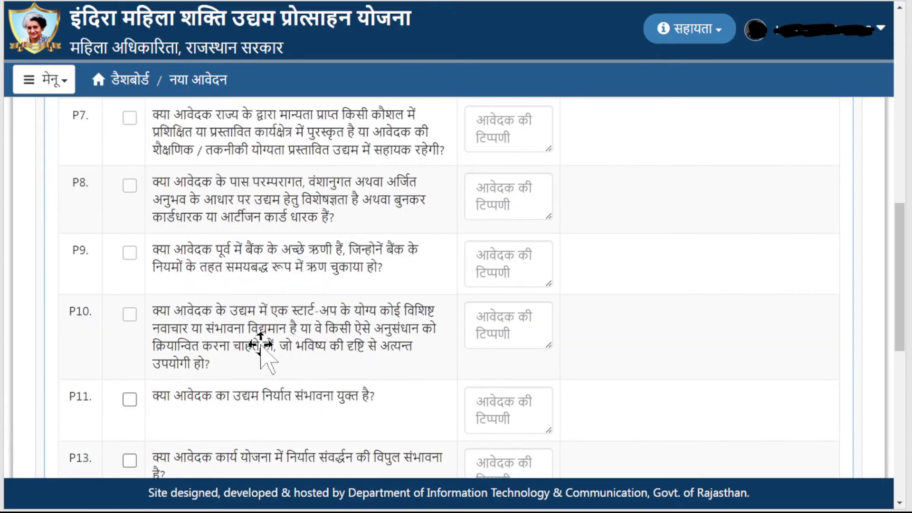
scroll(456, 285, "down", 6)
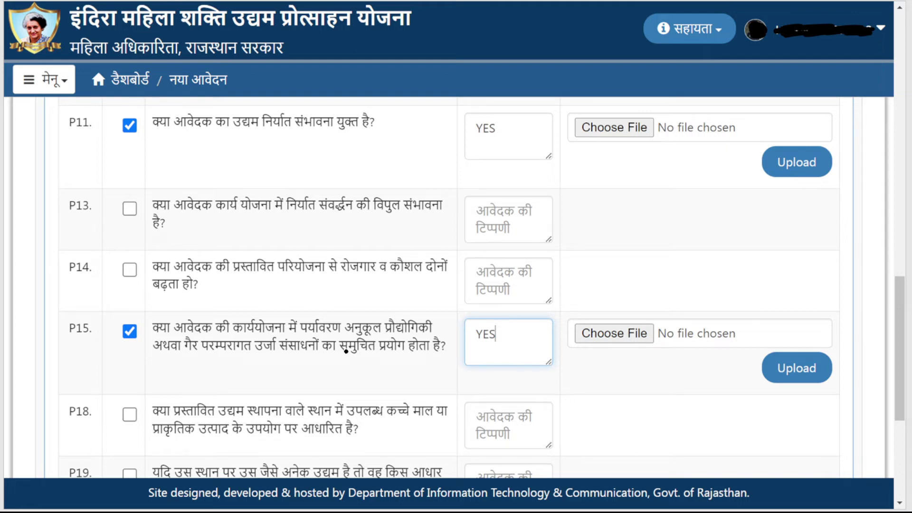
left_click_drag(503, 329, 478, 327)
left_click_drag(716, 324, 794, 376)
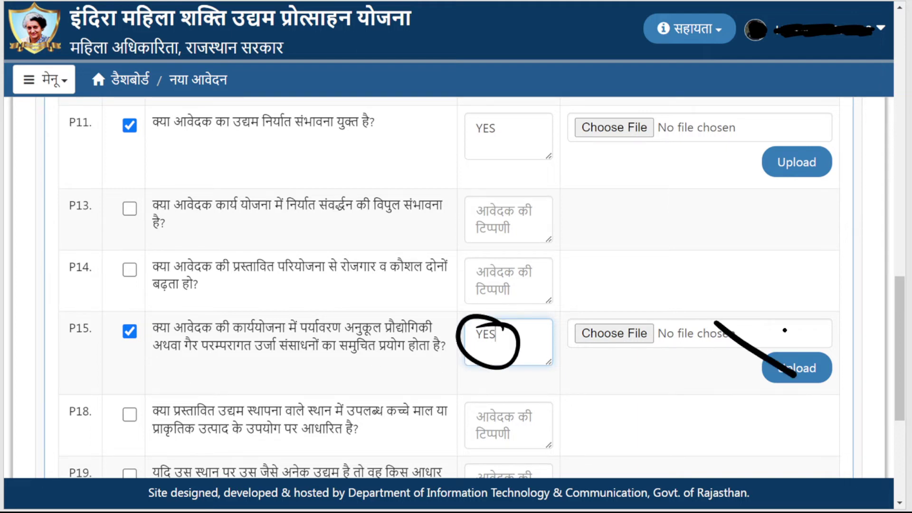
left_click_drag(784, 313, 727, 426)
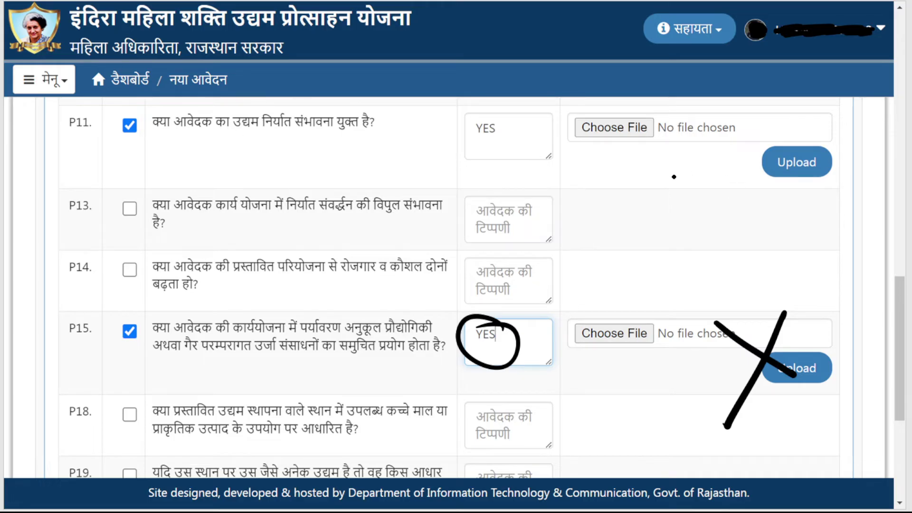
Underline the P11 question and circle its YES remark, and underline the P15 question and its YES
left_click_drag(177, 138, 365, 142)
mouse_move(527, 113)
left_mouse_down()
mouse_move(549, 126)
mouse_move(523, 102)
left_mouse_up()
left_click_drag(190, 338, 239, 336)
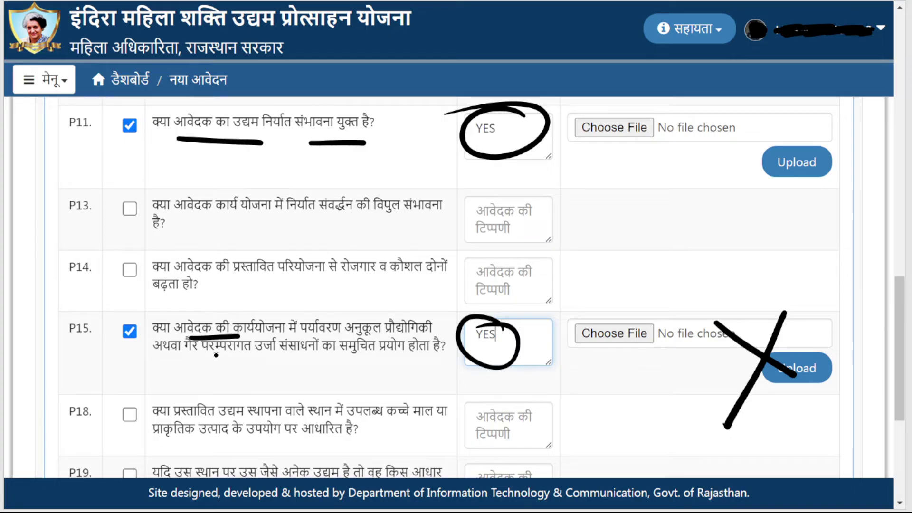
left_click_drag(215, 354, 276, 353)
mouse_move(460, 354)
left_mouse_down()
mouse_move(494, 369)
mouse_move(521, 354)
left_mouse_up()
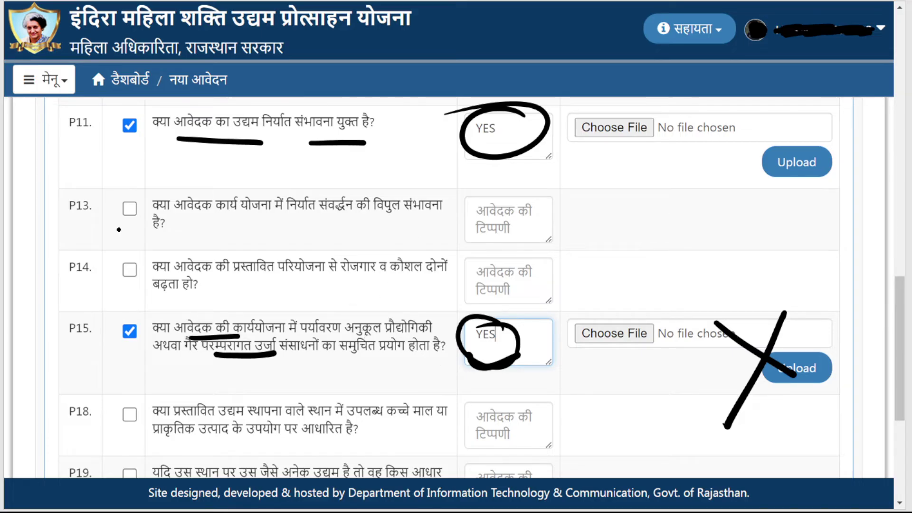
Advance to stage 7, draw an arrow at its icon, underline the दस्तावेज अपलोड एवं घोषणा heading and tick प्रोजेक्ट रिपोर्ट
scroll(447, 285, "down", 6)
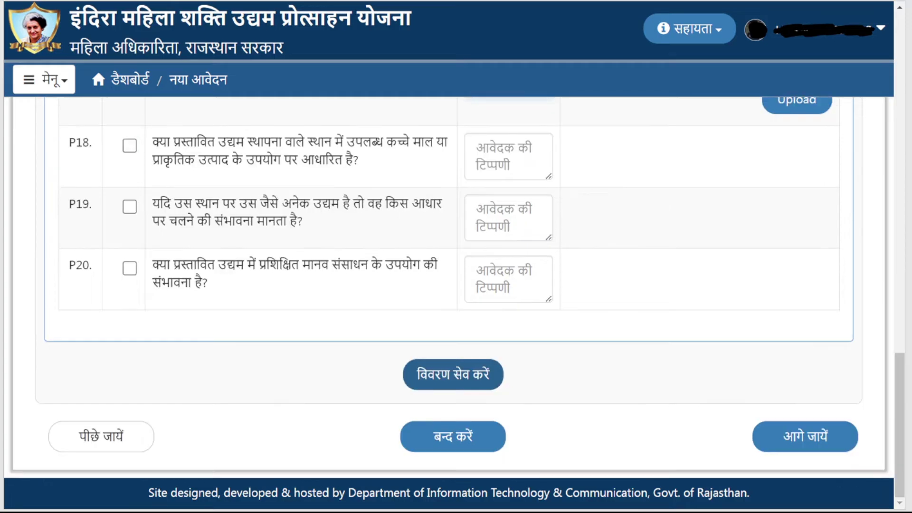
key("Right")
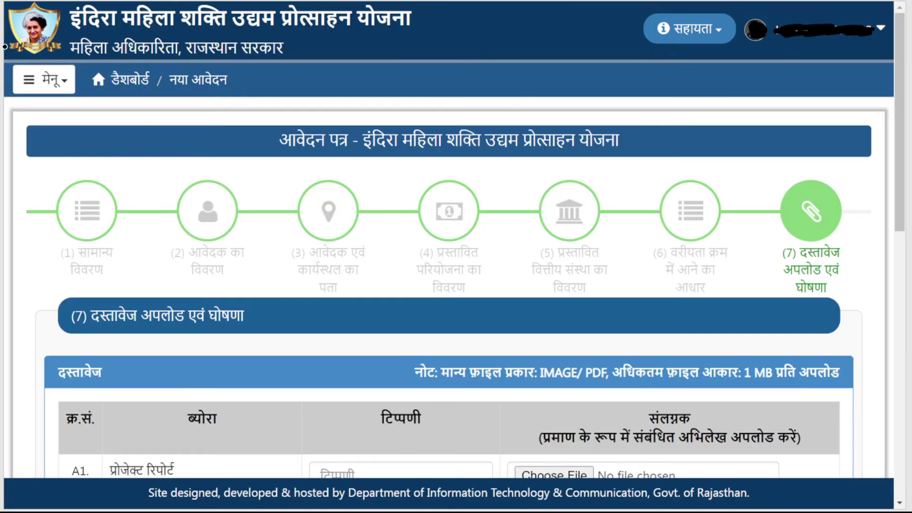
mouse_move(786, 182)
left_mouse_down()
mouse_move(779, 177)
mouse_move(799, 212)
left_mouse_up()
left_click_drag(116, 328, 226, 326)
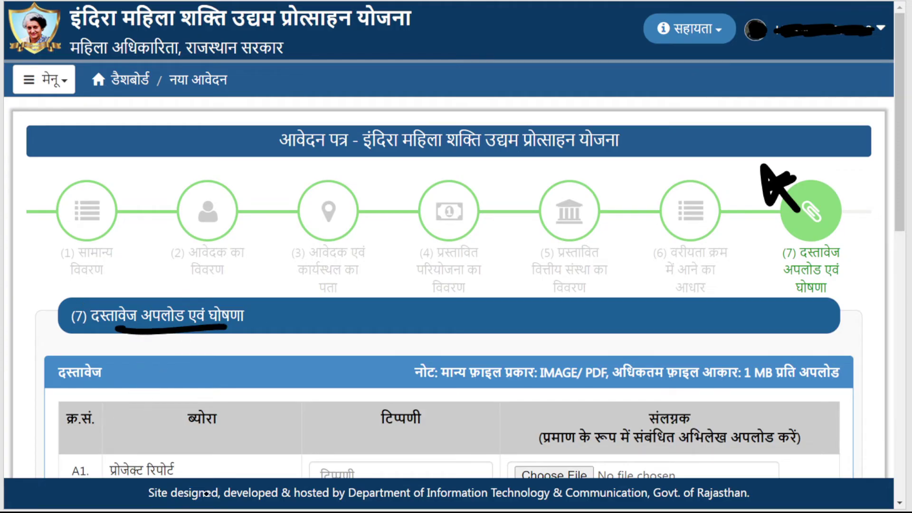
left_click_drag(189, 453, 264, 435)
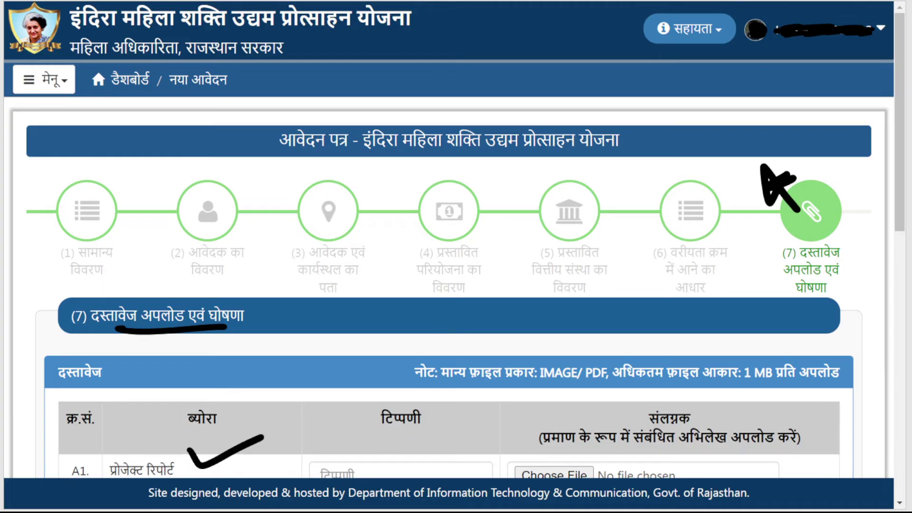
Underline से अधिक and लगाना in the project report note, handwrite 10 लाख above the table, and circle the A1 remark field
scroll(264, 435, "down", 5)
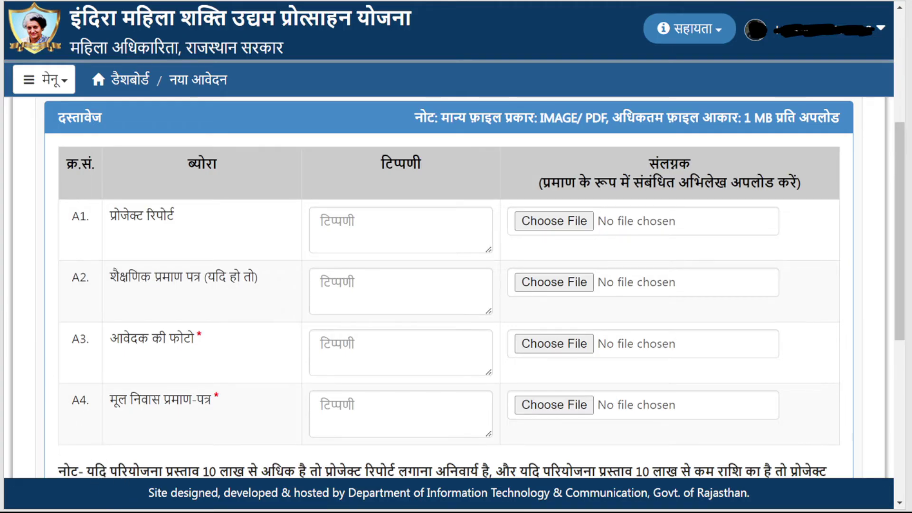
left_click_drag(244, 477, 288, 475)
left_click_drag(399, 482, 436, 484)
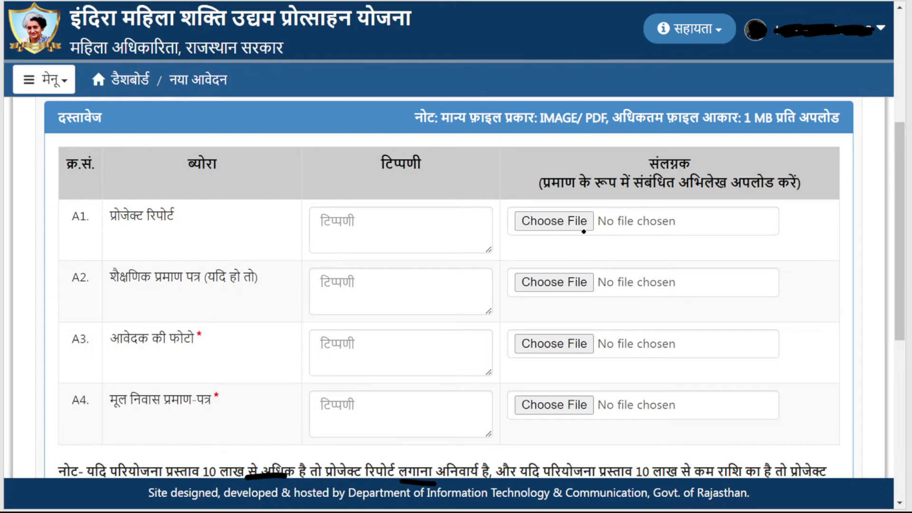
mouse_move(254, 112)
left_mouse_down()
mouse_move(278, 123)
mouse_move(230, 135)
mouse_move(373, 86)
mouse_move(402, 90)
left_mouse_up()
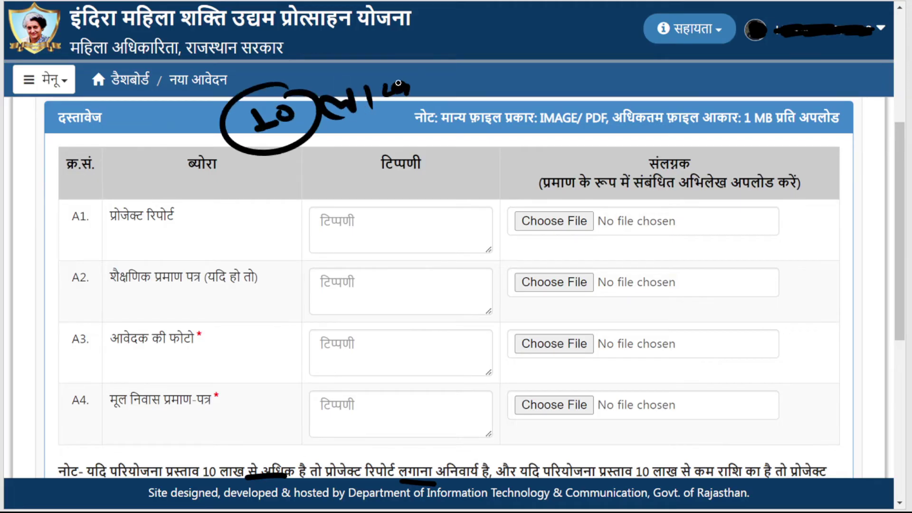
left_click_drag(343, 84, 406, 80)
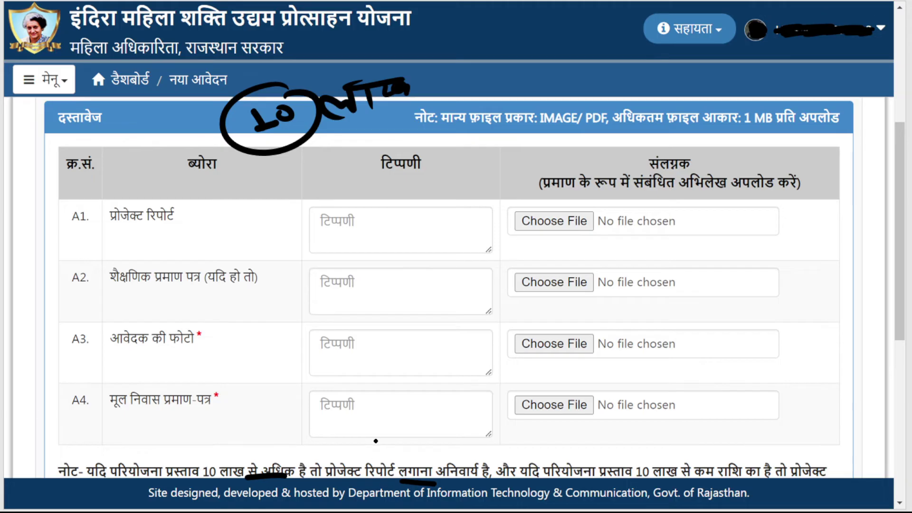
left_click_drag(429, 205, 330, 202)
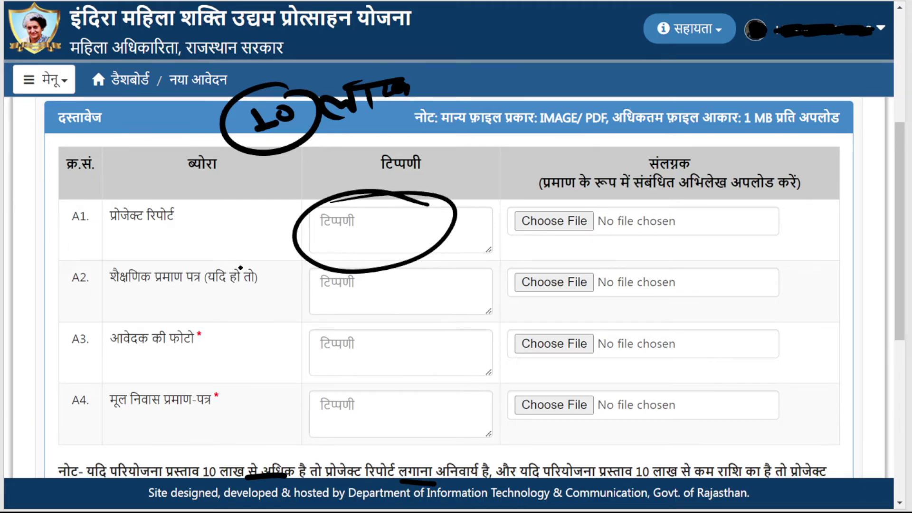
Underline the A2, A3 and A4 document labels, and mark the A3 and A4 rows with arrows, a tick and circles around Choose File
left_click_drag(110, 295, 225, 295)
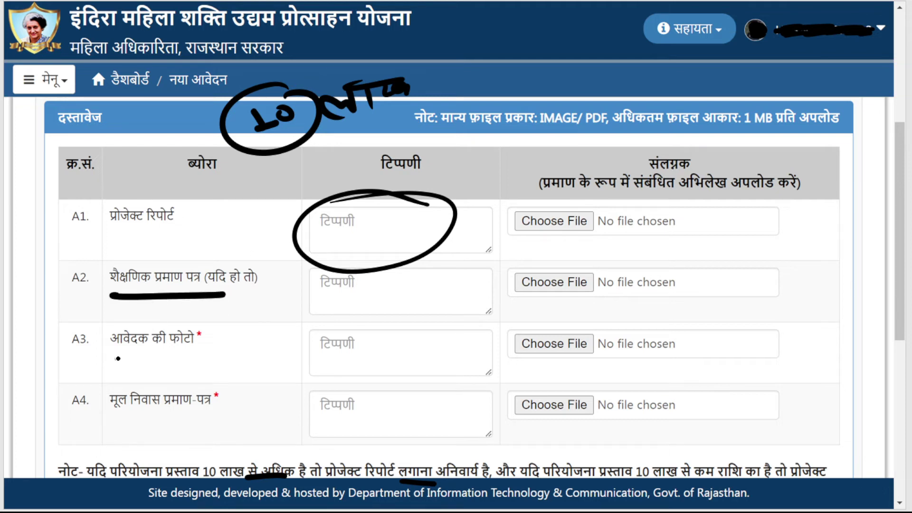
left_click_drag(119, 359, 200, 359)
left_click_drag(117, 420, 295, 402)
mouse_move(199, 351)
left_mouse_down()
mouse_move(300, 350)
mouse_move(346, 376)
left_mouse_up()
left_click_drag(588, 336, 453, 353)
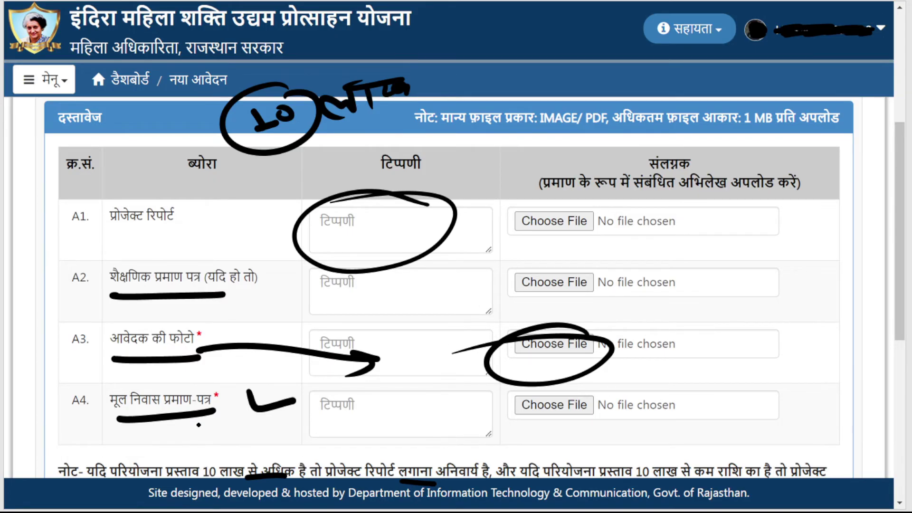
mouse_move(433, 419)
left_mouse_down()
mouse_move(376, 422)
mouse_move(394, 426)
left_mouse_up()
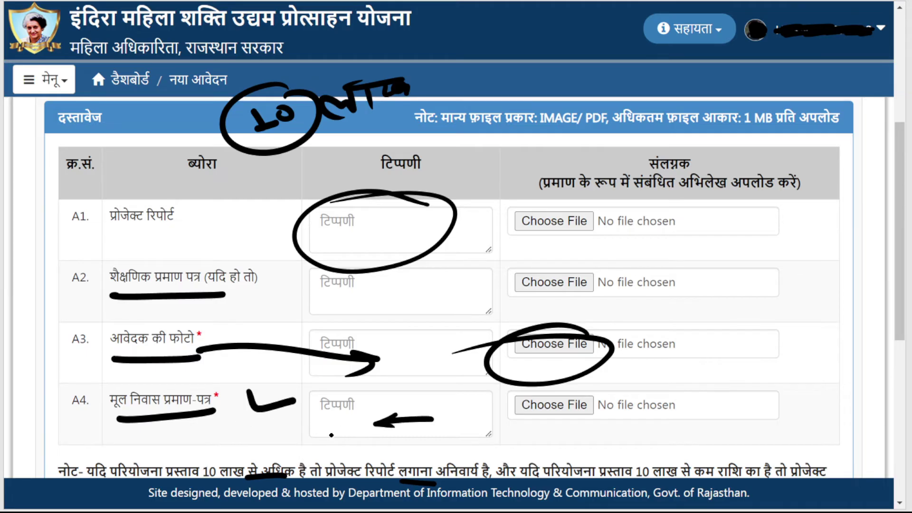
mouse_move(589, 393)
left_mouse_down()
mouse_move(546, 390)
mouse_move(544, 400)
left_mouse_up()
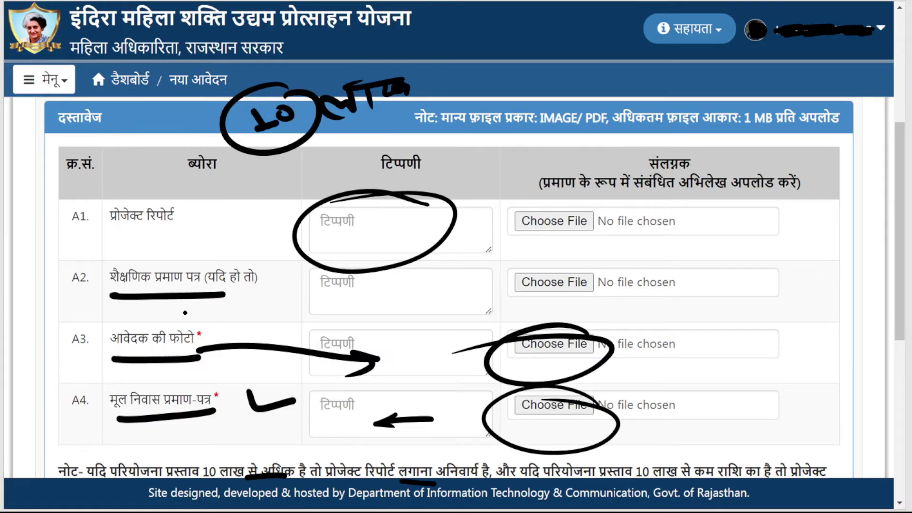
Tick row A2 शैक्षणिक प्रमाण पत्र, handwrite शपथ and Age over its remark field, and underline and circle Age
mouse_move(242, 291)
left_mouse_down()
mouse_move(349, 301)
mouse_move(416, 288)
mouse_move(422, 276)
left_mouse_up()
left_click_drag(354, 277, 383, 276)
mouse_move(441, 298)
left_mouse_down()
mouse_move(462, 299)
mouse_move(465, 286)
left_mouse_up()
mouse_move(478, 281)
left_mouse_down()
mouse_move(468, 301)
mouse_move(504, 302)
left_mouse_up()
left_click_drag(439, 318, 426, 255)
left_click_drag(363, 260, 427, 252)
Handwrite 18+ beside the टिप्पणी column heading and circle it
left_click_drag(454, 163, 458, 185)
left_click_drag(475, 168, 473, 169)
left_click_drag(486, 166, 506, 164)
left_click_drag(498, 152, 497, 174)
mouse_move(512, 142)
left_mouse_down()
mouse_move(435, 164)
mouse_move(382, 151)
left_mouse_up()
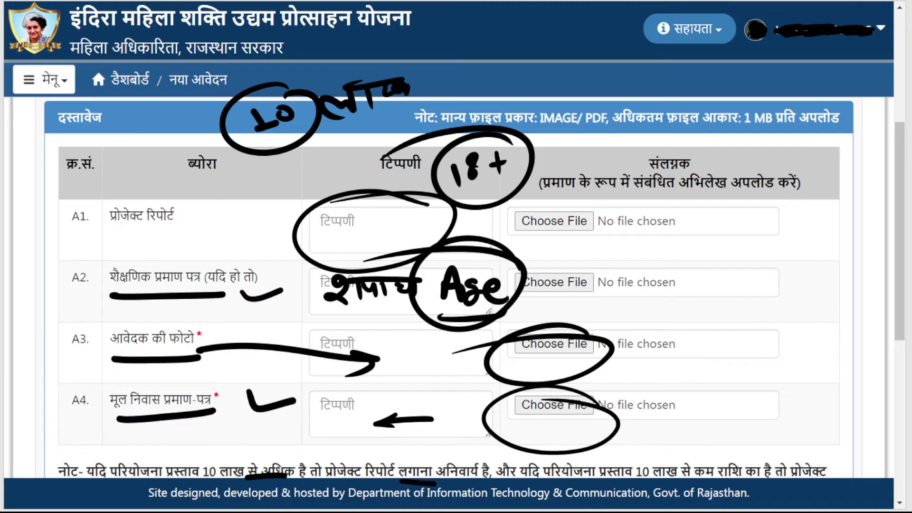
Show the filled-in remarks, circle the A2 remark and its Choose File, and handwrite a circled 10 with ticks beside it
key("Right")
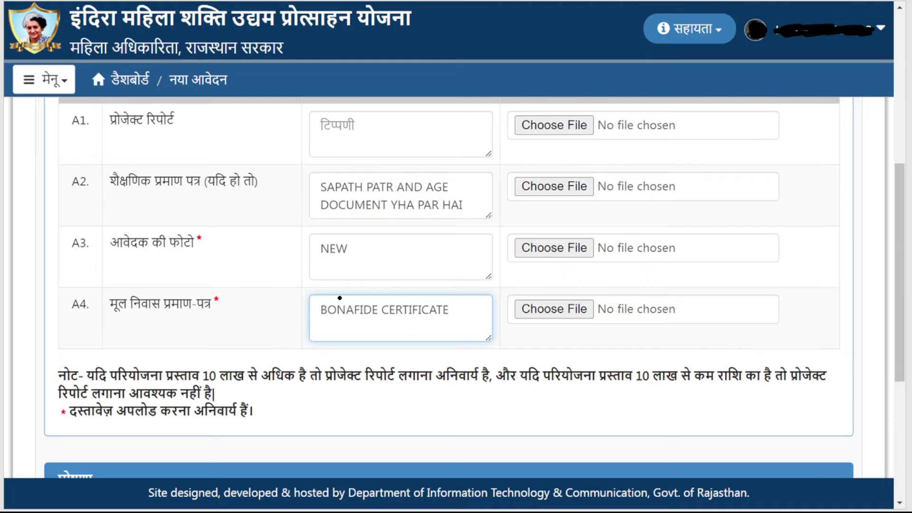
mouse_move(476, 189)
left_mouse_down()
mouse_move(457, 170)
mouse_move(291, 180)
mouse_move(429, 229)
mouse_move(479, 183)
left_mouse_up()
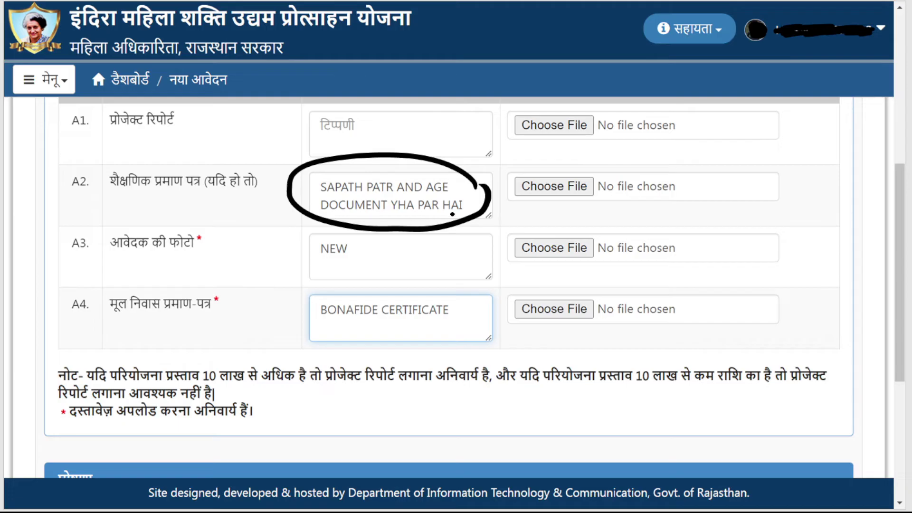
mouse_move(609, 184)
left_mouse_down()
mouse_move(535, 171)
mouse_move(611, 177)
left_mouse_up()
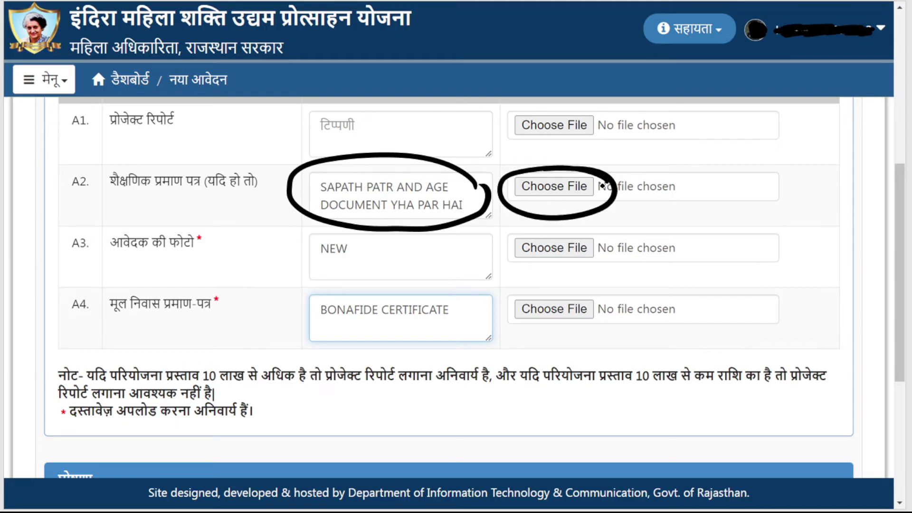
mouse_move(737, 184)
left_mouse_down()
mouse_move(769, 190)
mouse_move(719, 209)
mouse_move(784, 181)
mouse_move(758, 215)
left_mouse_up()
left_click_drag(651, 201, 692, 190)
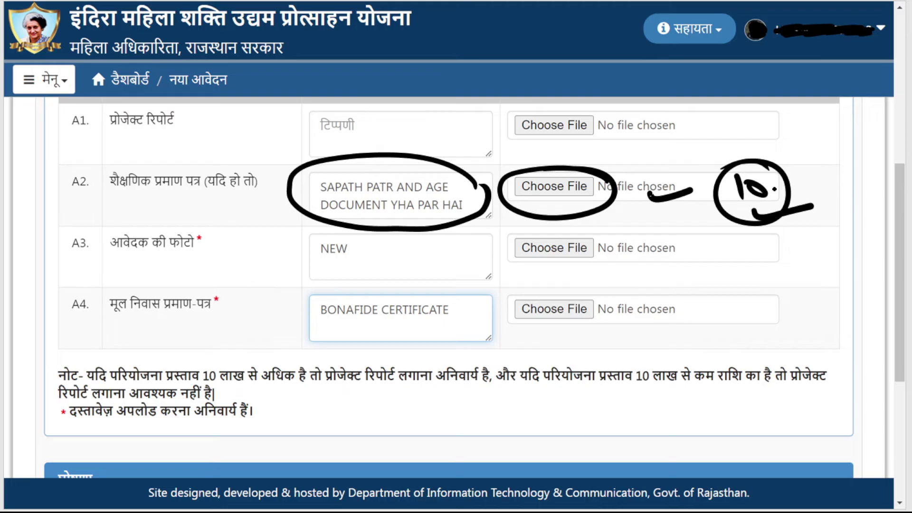
left_click_drag(782, 185, 816, 179)
Underline Choose File in row A3, circle the BONAFIDE CERTIFICATE remark in row A4, and tick the A4 file upload
left_click_drag(539, 261, 620, 257)
mouse_move(484, 299)
left_mouse_down()
mouse_move(421, 366)
mouse_move(444, 282)
left_mouse_up()
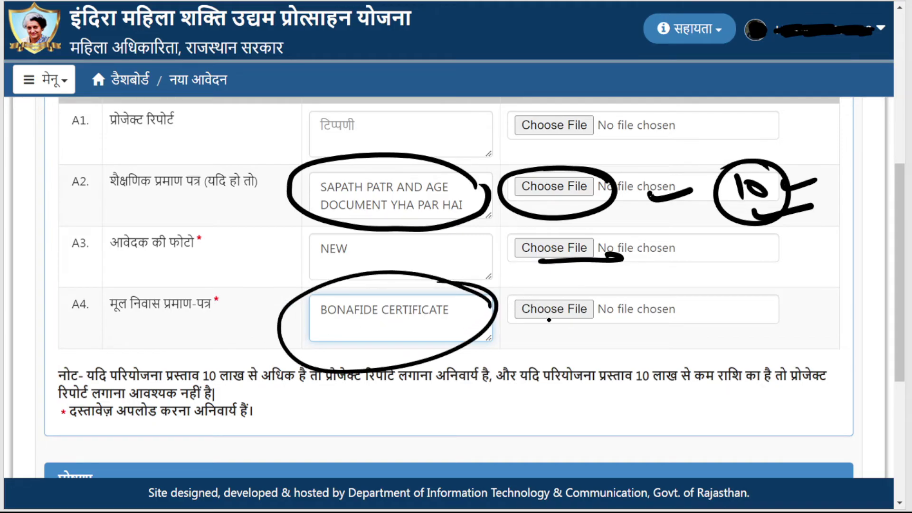
left_click_drag(568, 334, 644, 322)
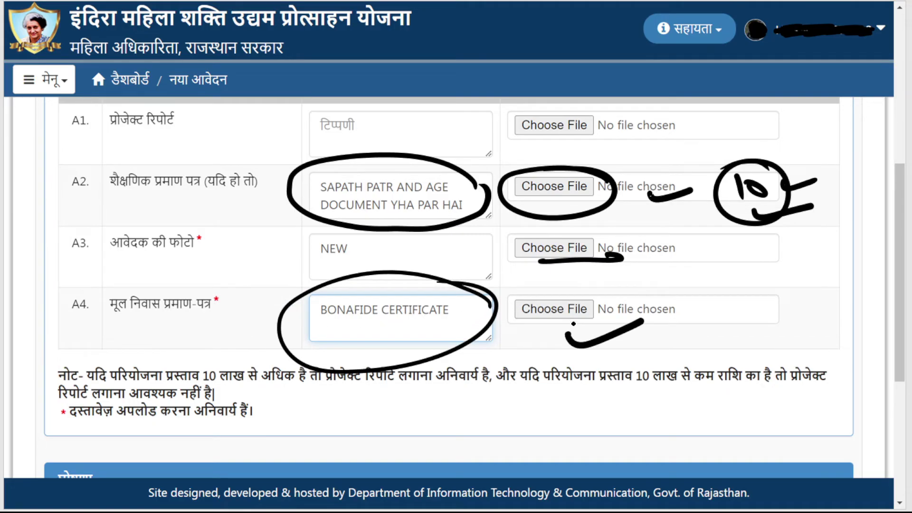